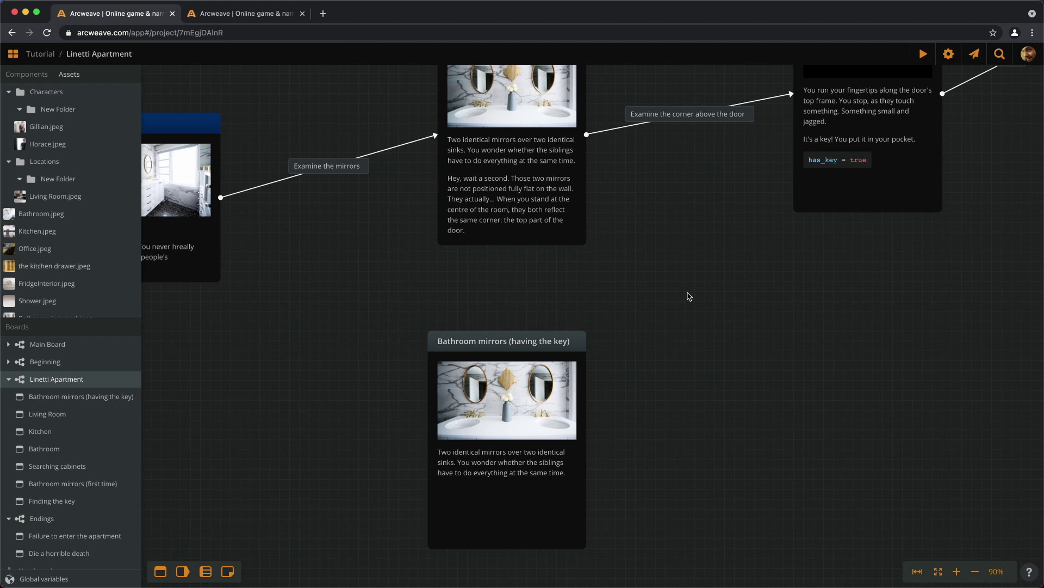
- Create one branch node beside Bathroom mirrors (having the key), deleting the extra duplicate
right_click(277, 392)
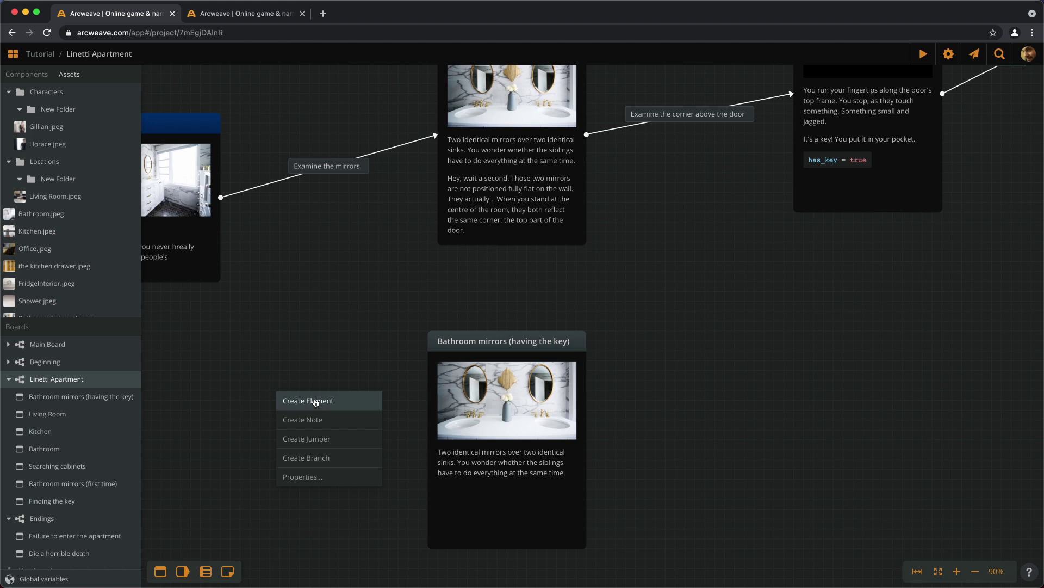
click(324, 458)
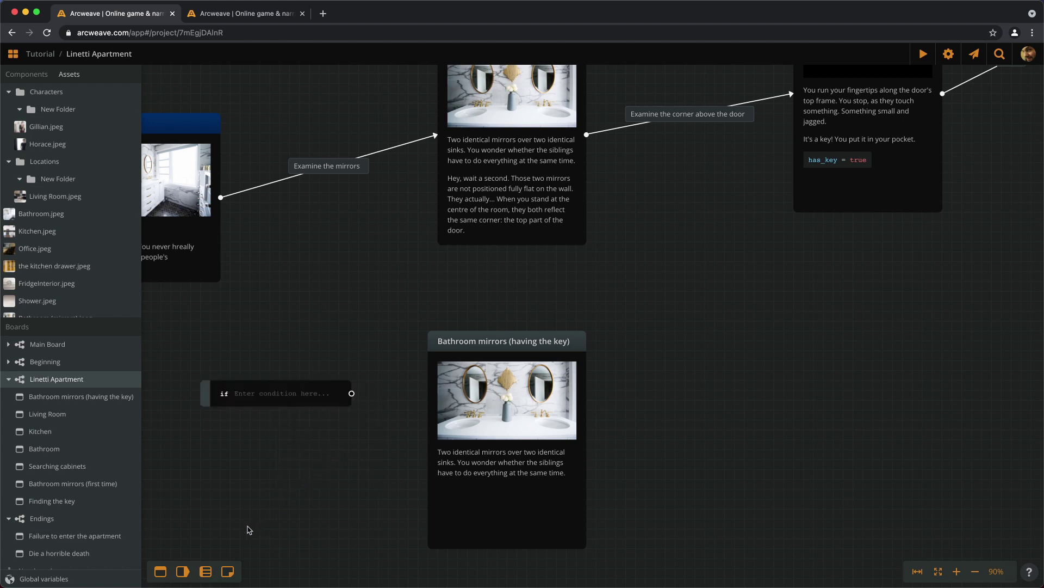
drag(201, 568, 291, 493)
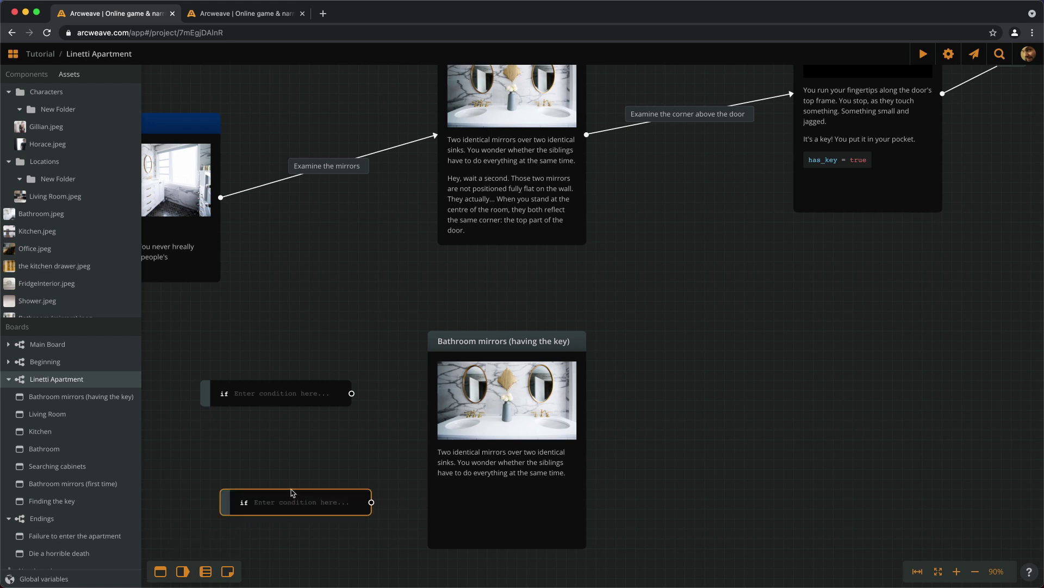
key(Delete)
drag(264, 478, 427, 402)
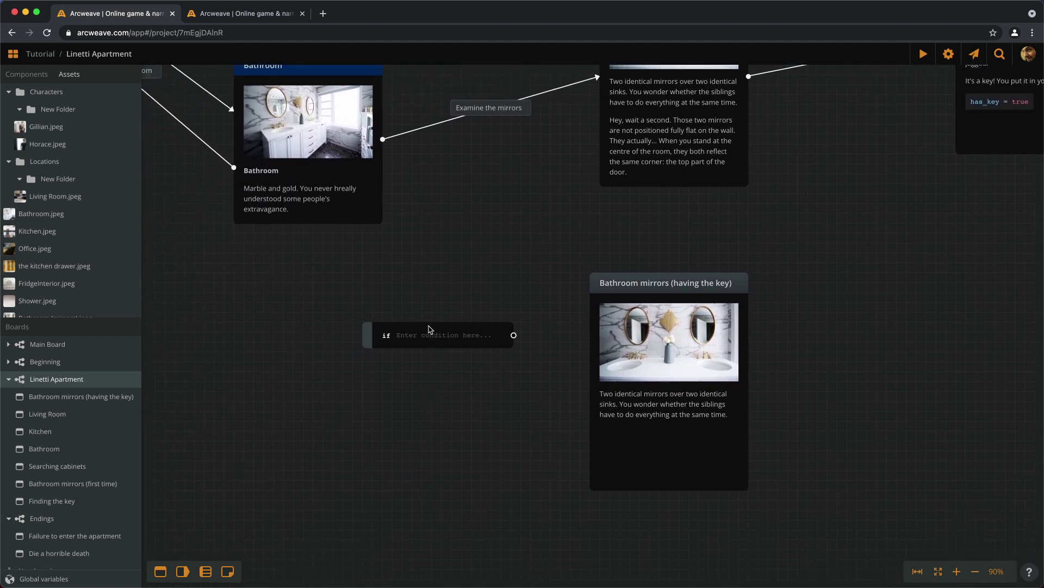
scroll(446, 318, up, 3)
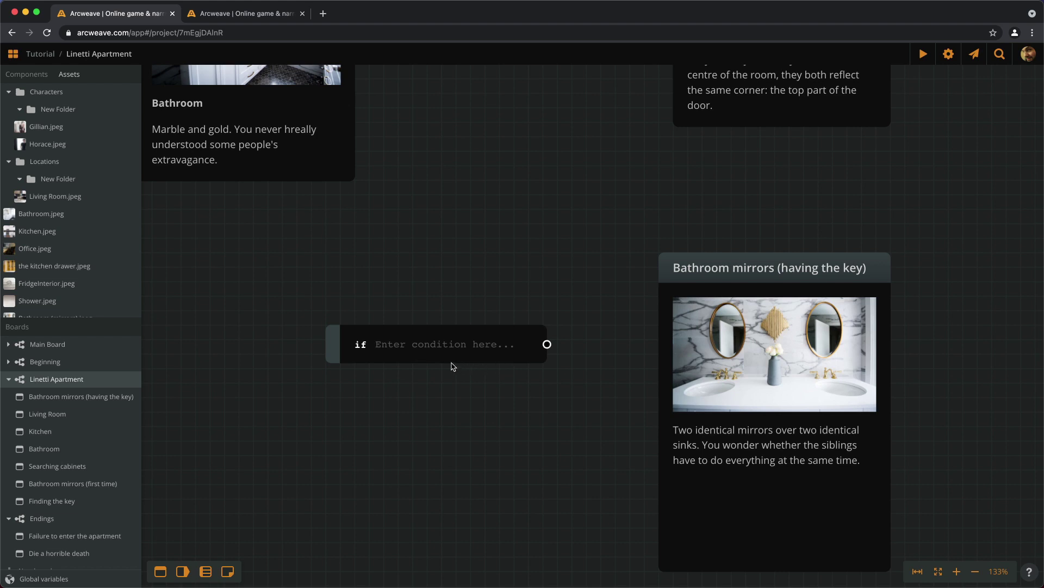
scroll(452, 362, up, 5)
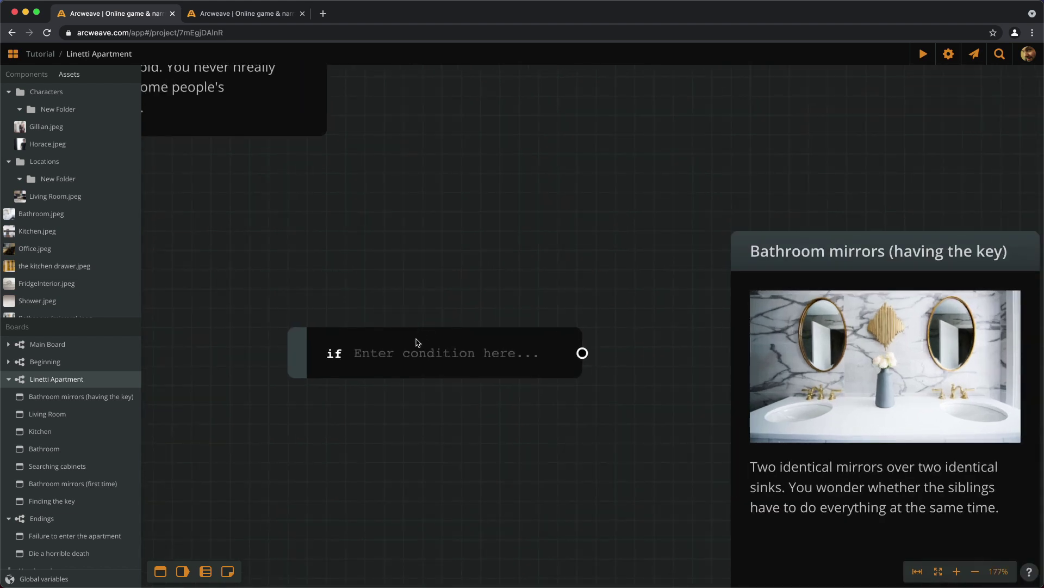
- Enter 'has_key == true' as the branch condition and check the Finding the key card
click(476, 287)
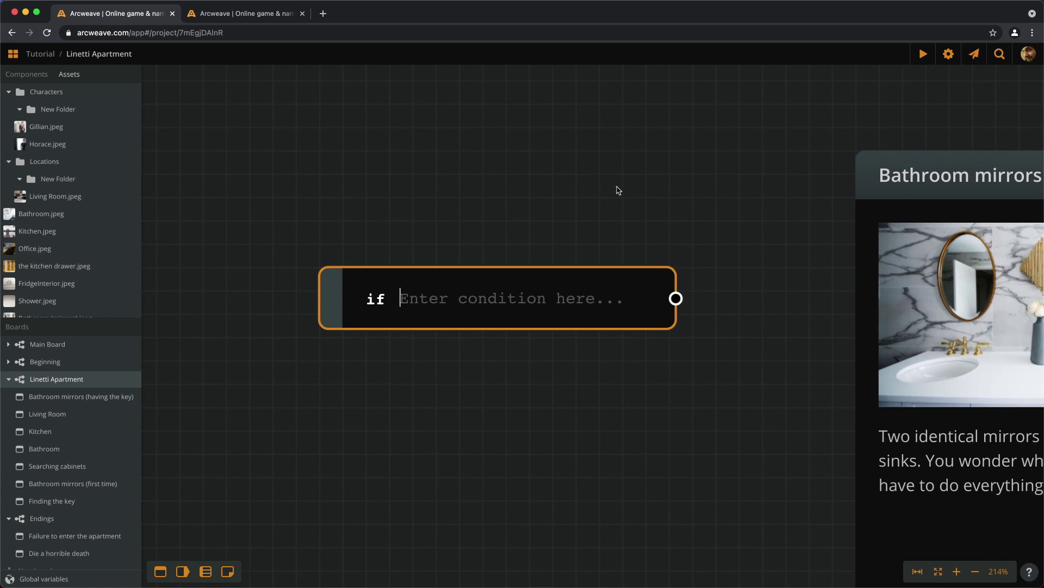
text(has_ke)
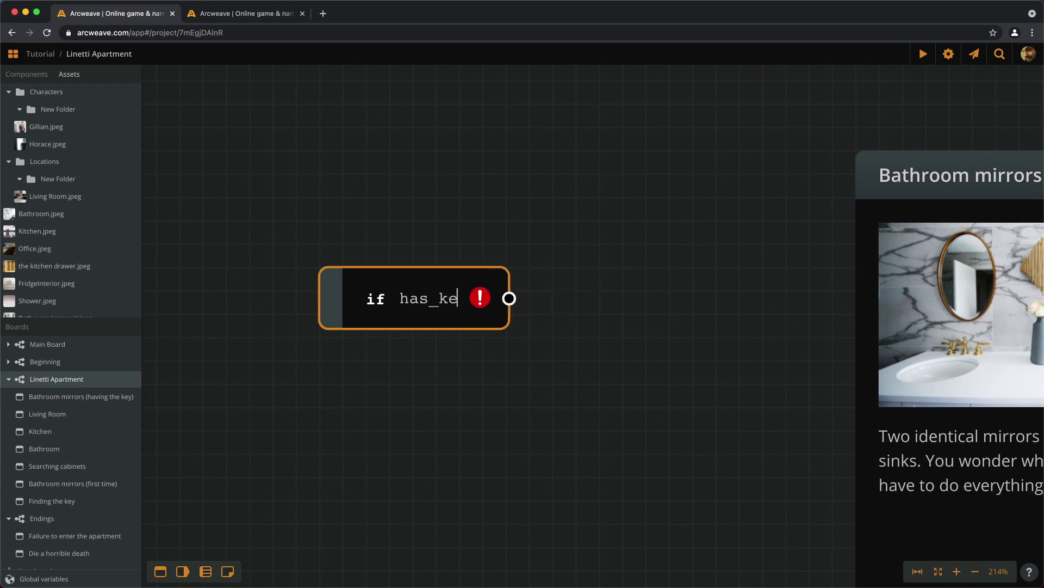
text(y )
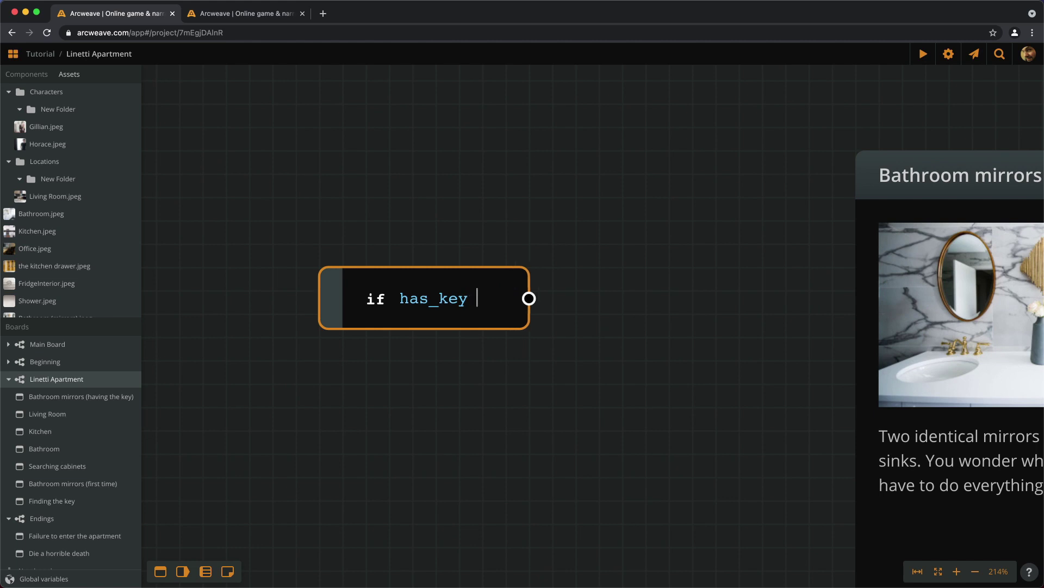
text(== true)
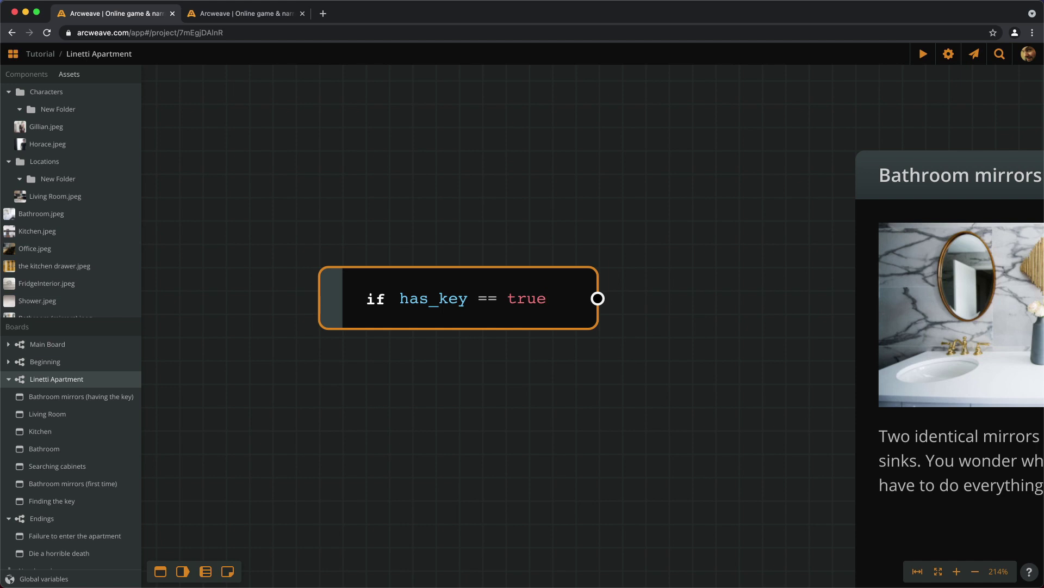
scroll(493, 231, down, 5)
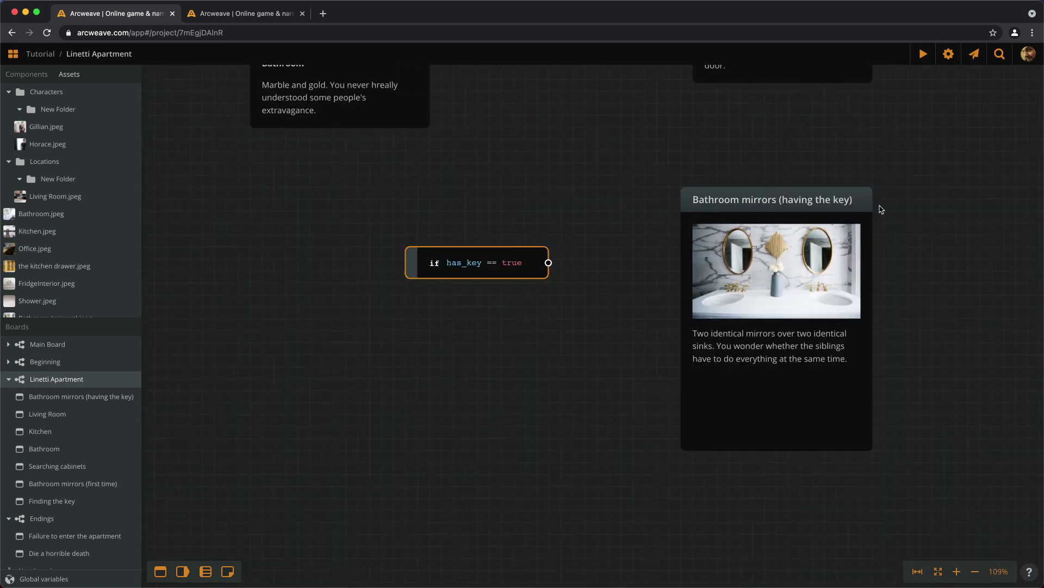
drag(992, 178, 427, 384)
scroll(604, 207, up, 10)
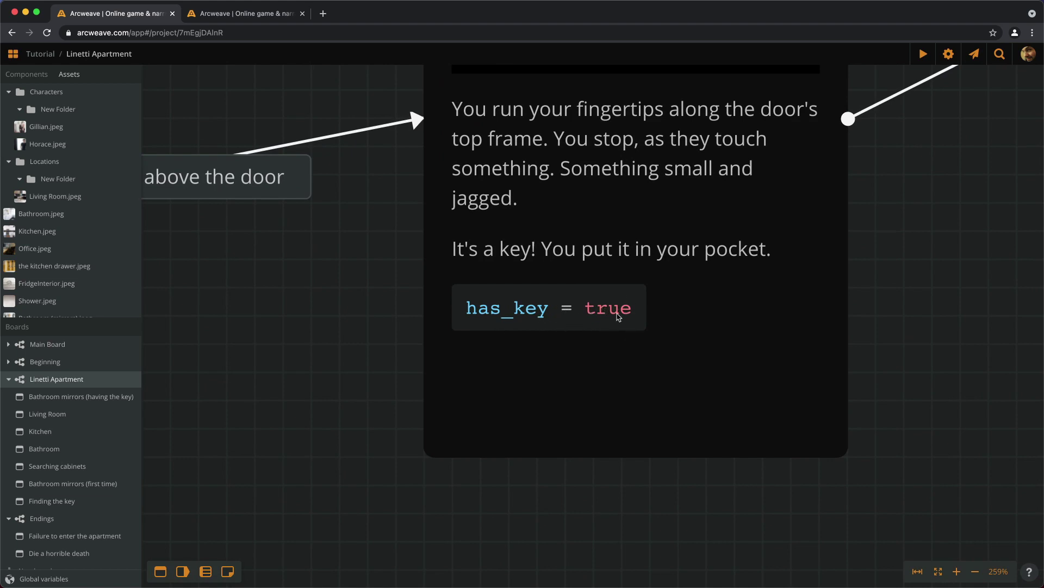
scroll(780, 243, down, 10)
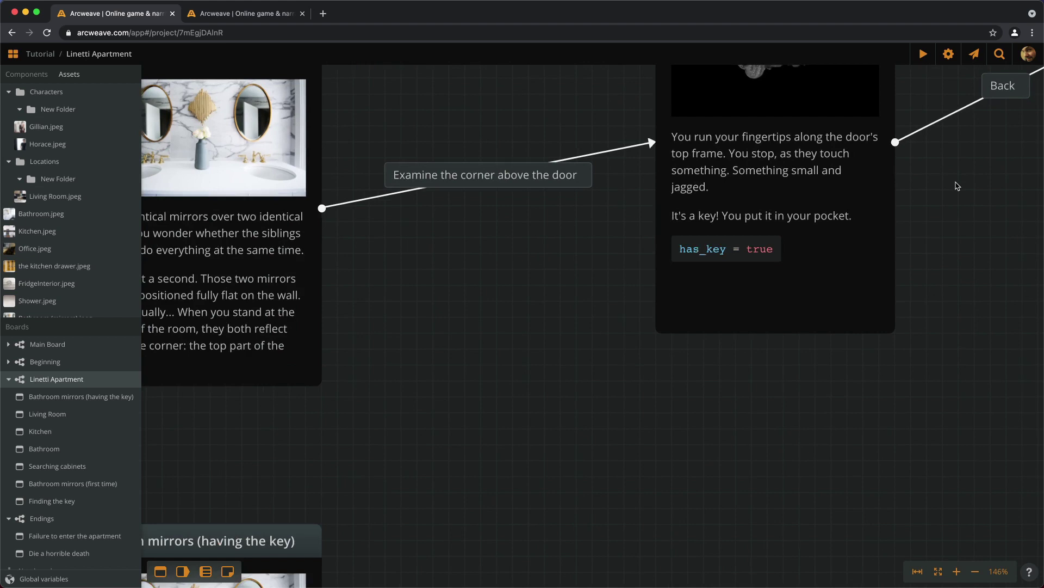
scroll(850, 213, up, 2)
scroll(401, 374, up, 10)
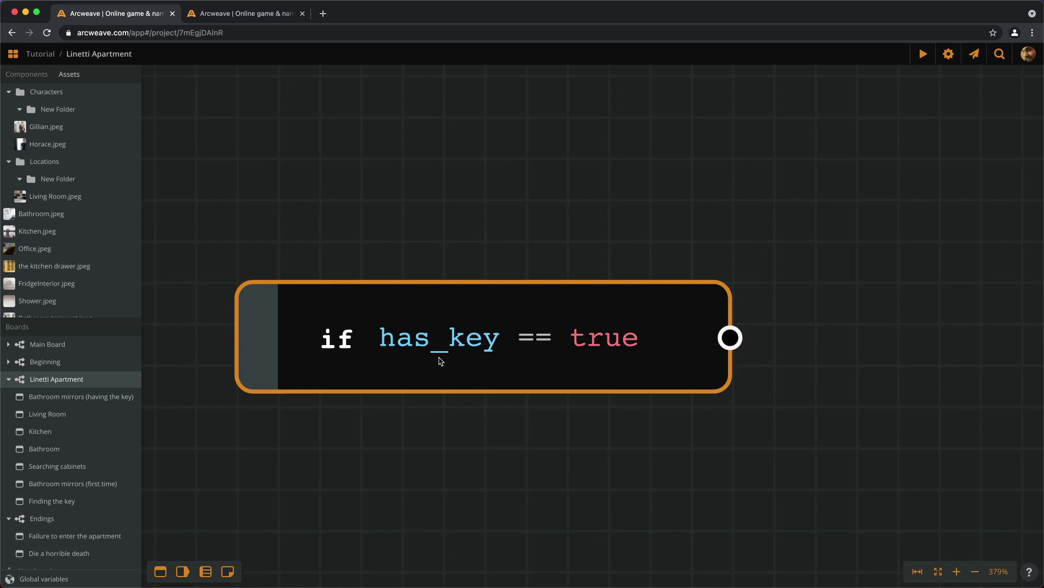
- Trim the branch condition from 'has_key == true' down to just 'has_key'
scroll(438, 362, up, 3)
click(549, 342)
key(BackSpace)
key(BackSpace)
text(is)
key(BackSpace)
key(BackSpace)
key(BackSpace)
key(BackSpace)
key(BackSpace)
key(BackSpace)
key(BackSpace)
key(BackSpace)
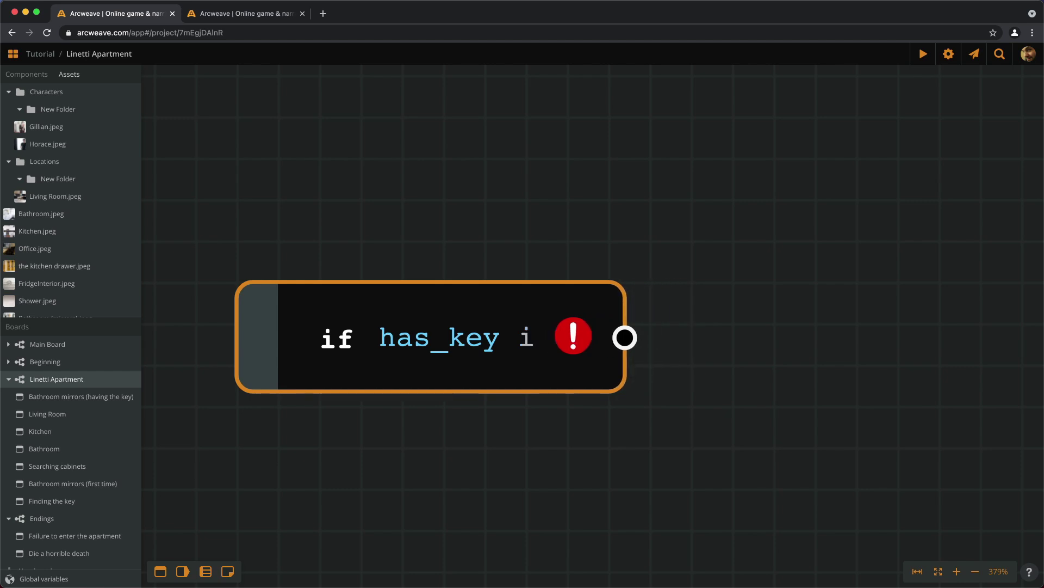
click(767, 364)
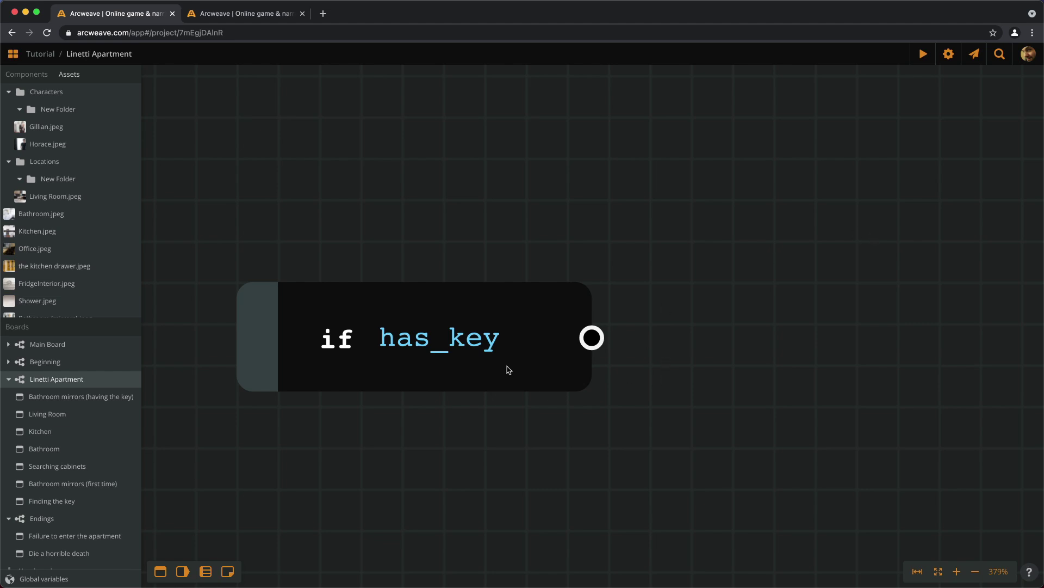
- Connect the branch's has_key outcome to Bathroom mirrors (having the key)
scroll(521, 315, down, 3)
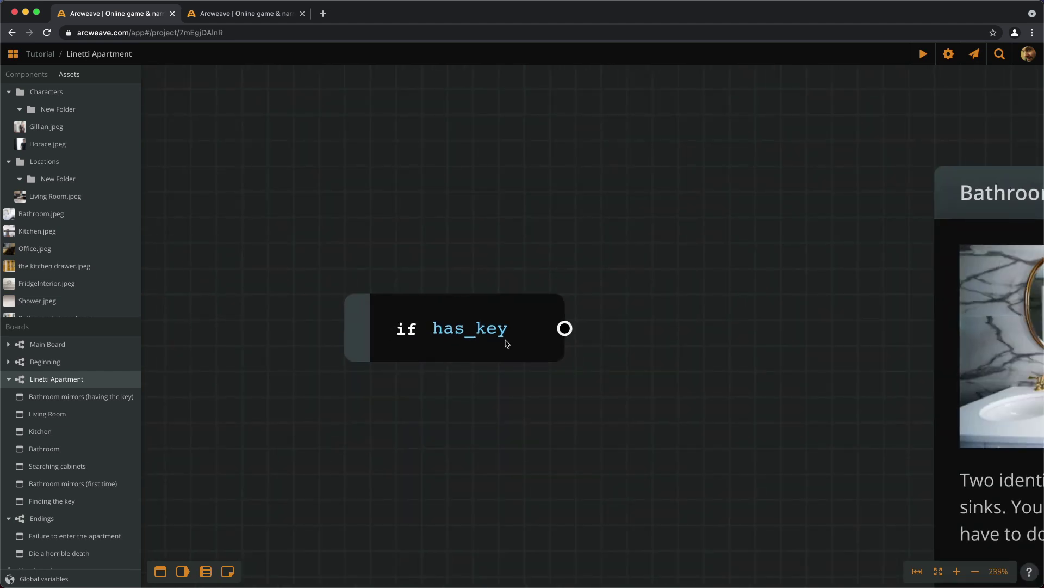
scroll(506, 342, down, 2)
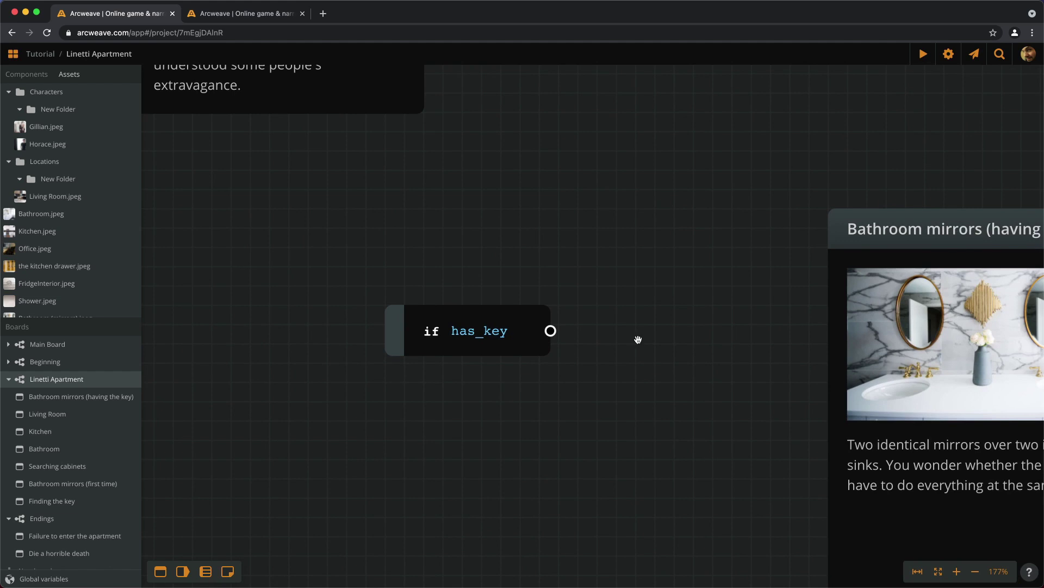
drag(638, 340, 466, 524)
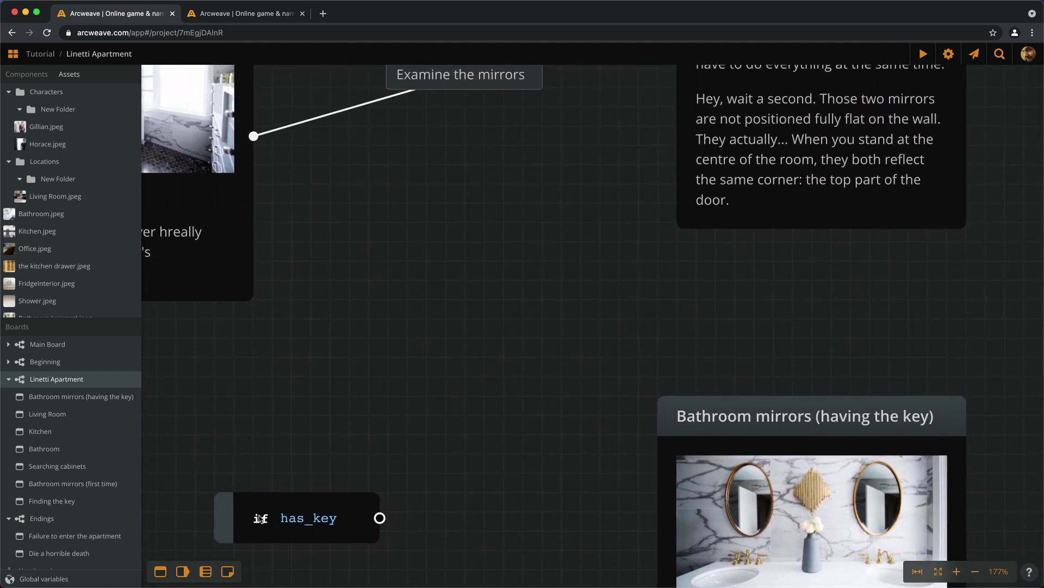
drag(380, 517, 706, 510)
drag(580, 479, 555, 274)
scroll(598, 348, down, 3)
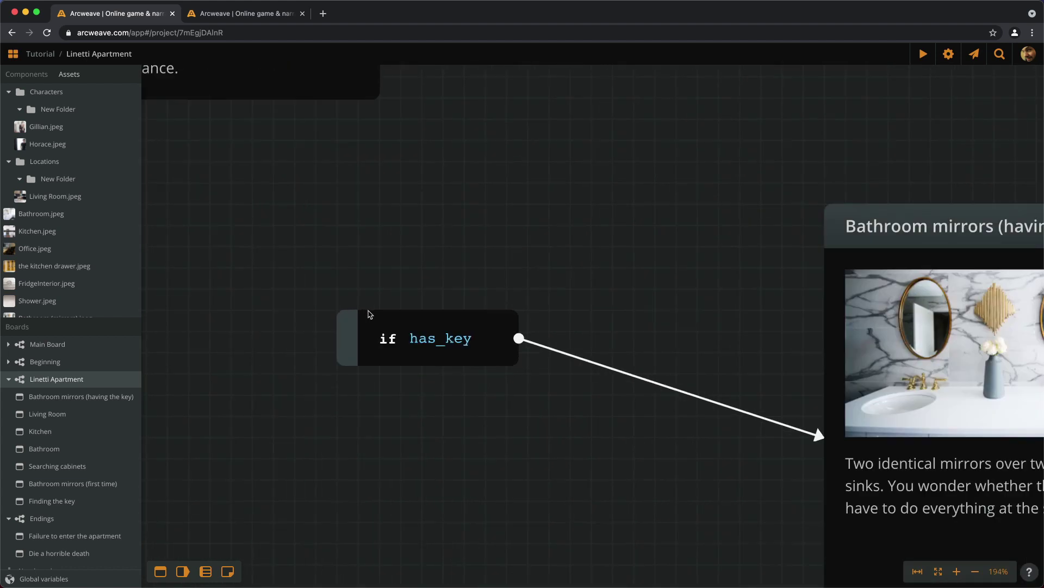
scroll(369, 318, up, 5)
- Add an else outcome to the branch and link it to Bathroom mirrors (first time)
right_click(538, 315)
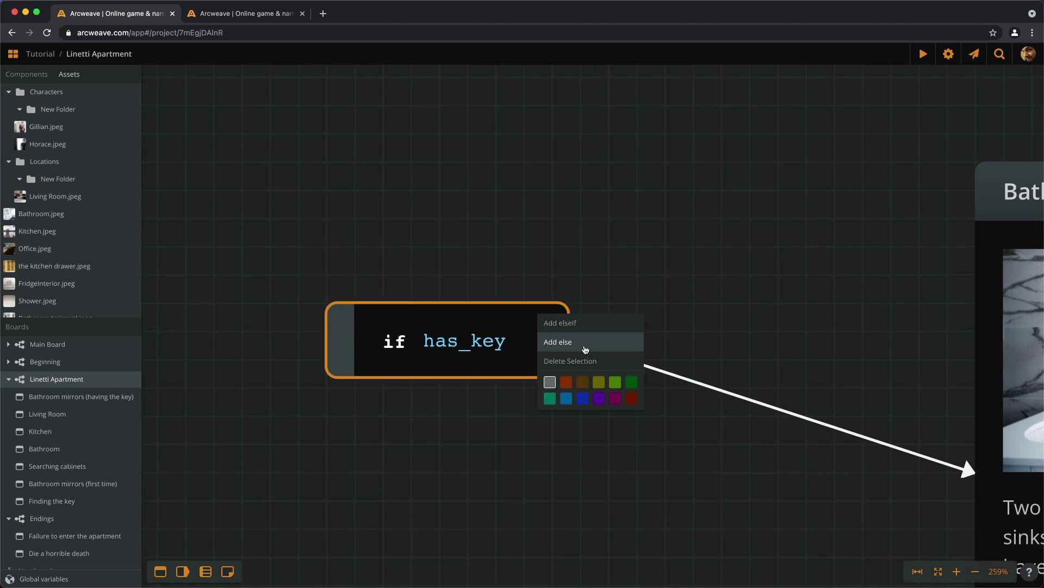
click(586, 346)
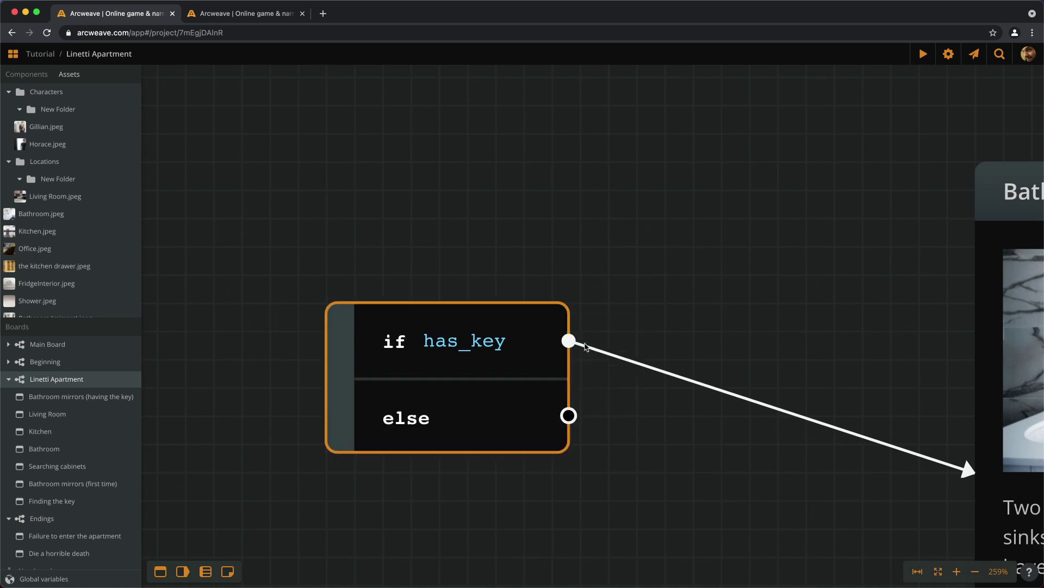
scroll(427, 401, down, 5)
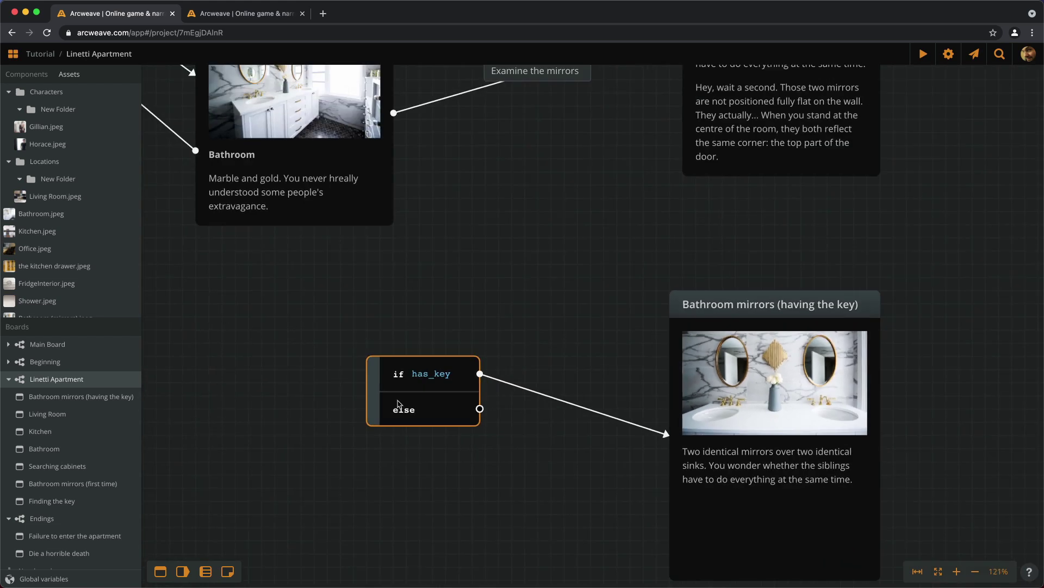
drag(531, 292, 466, 373)
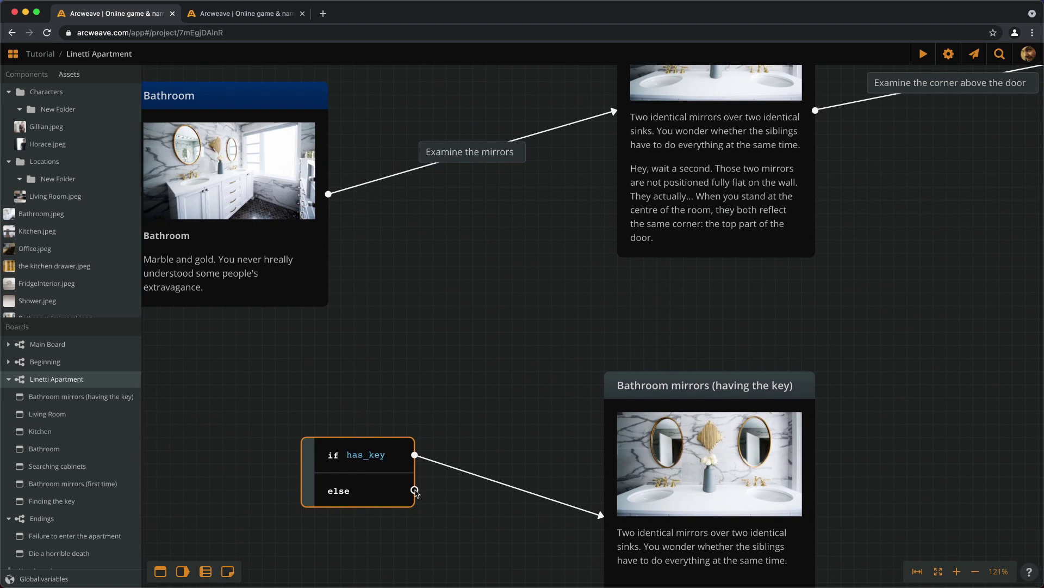
drag(415, 490, 701, 197)
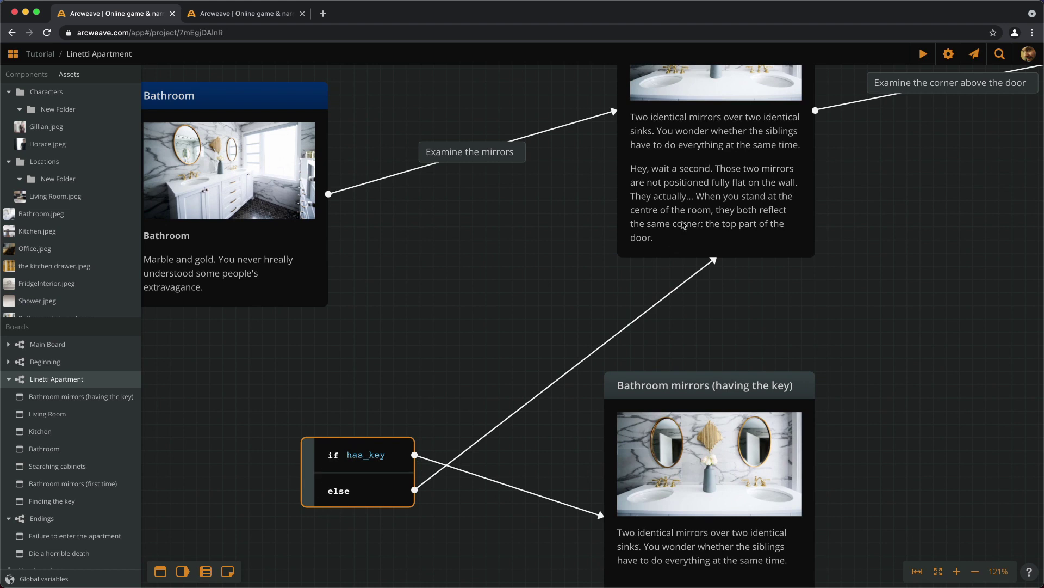
scroll(550, 252, down, 5)
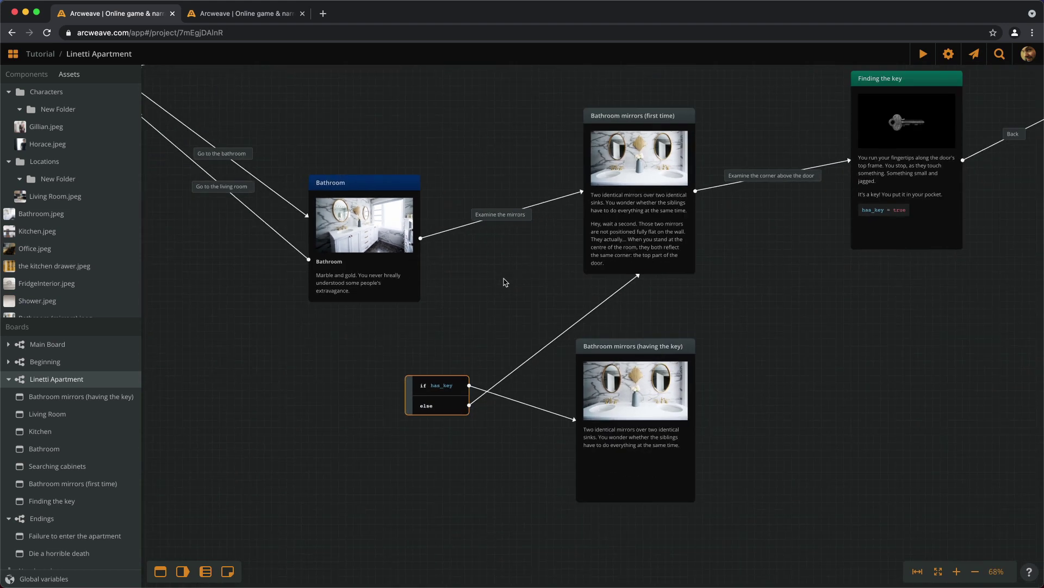
- Move Bathroom mirrors (having the key) up and Bathroom mirrors (first time) down near the branch
drag(623, 390, 787, 301)
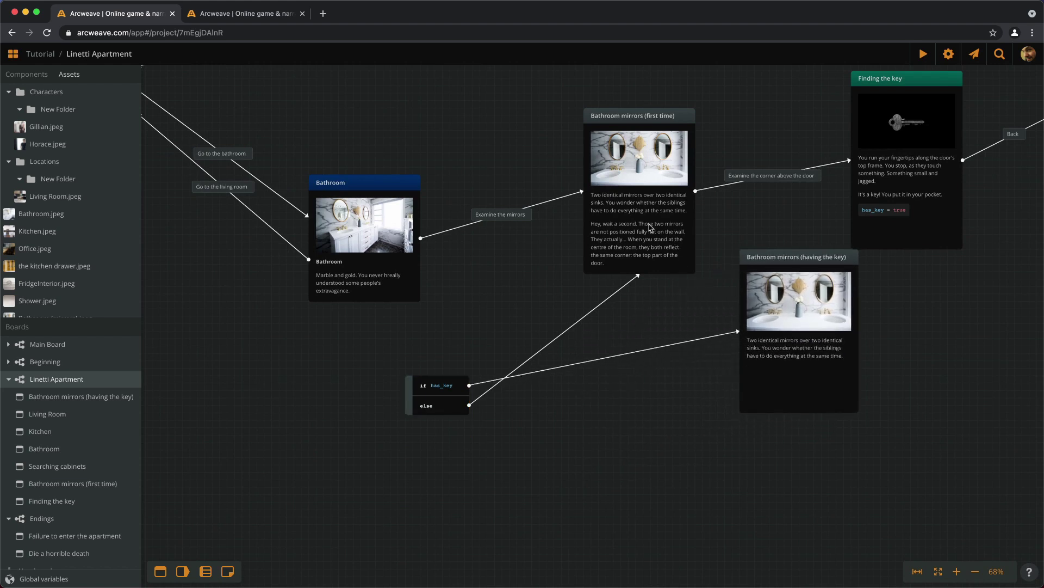
drag(650, 239, 612, 539)
drag(810, 376, 658, 228)
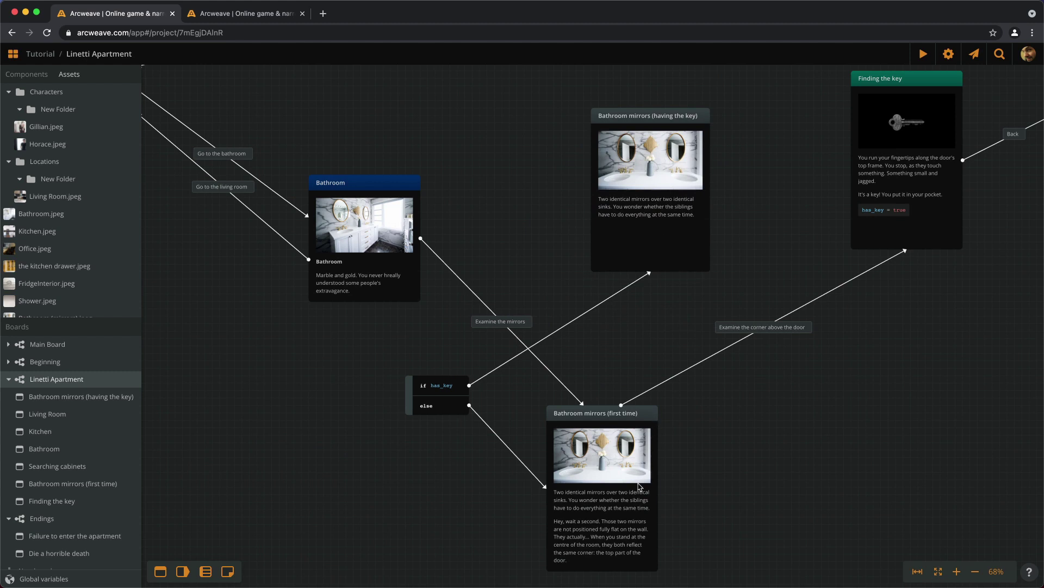
drag(612, 506, 649, 484)
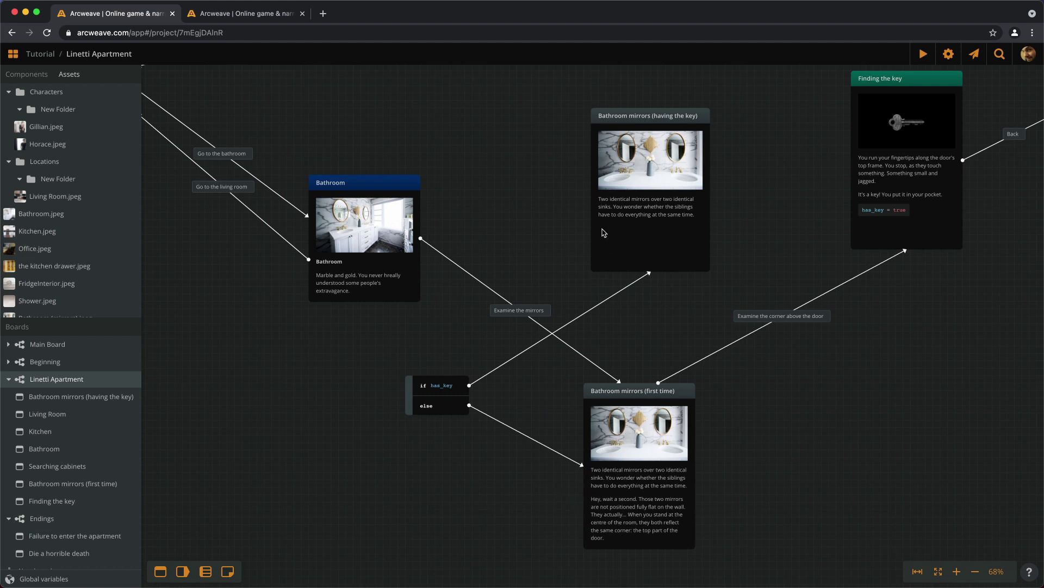
- Link Bathroom mirrors (having the key) back to Bathroom with a connection labelled 'Back'
drag(596, 231, 416, 220)
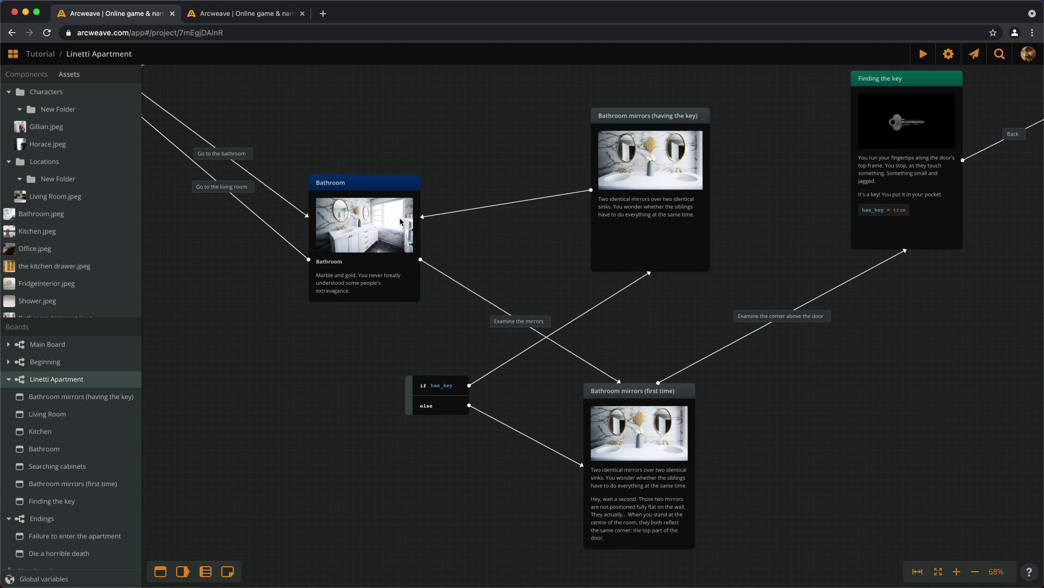
double_click(501, 207)
text(BA)
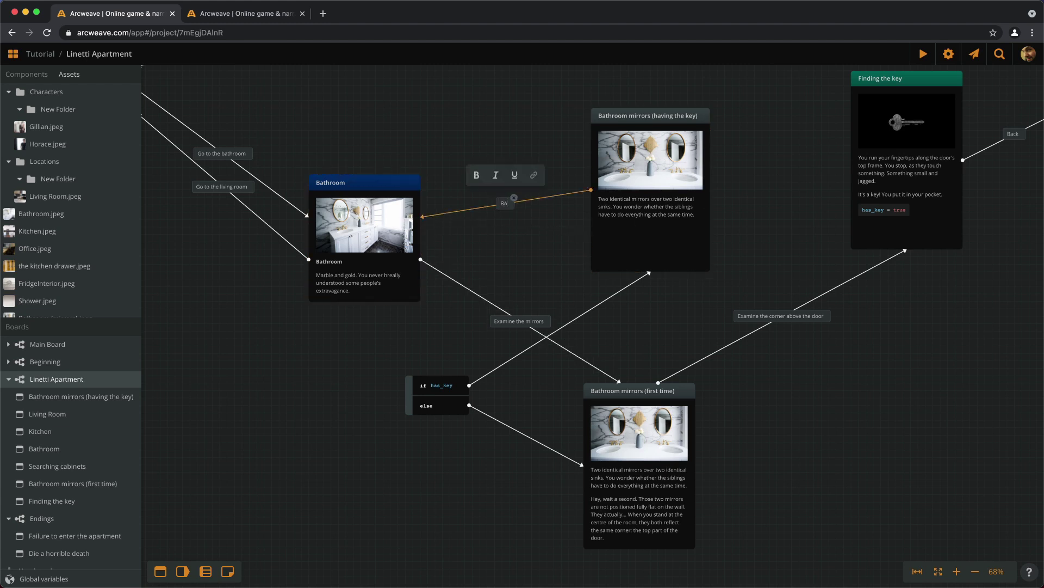
text(ck)
key(Return)
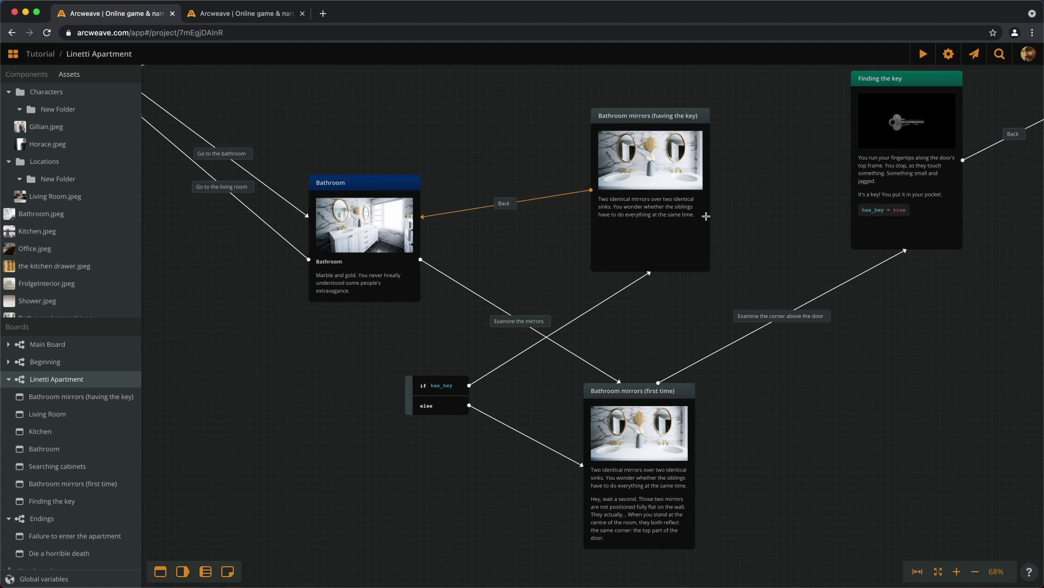
- Link Bathroom mirrors (first time) back to Bathroom labelled 'Back', then reposition it and the branch
drag(588, 417, 405, 294)
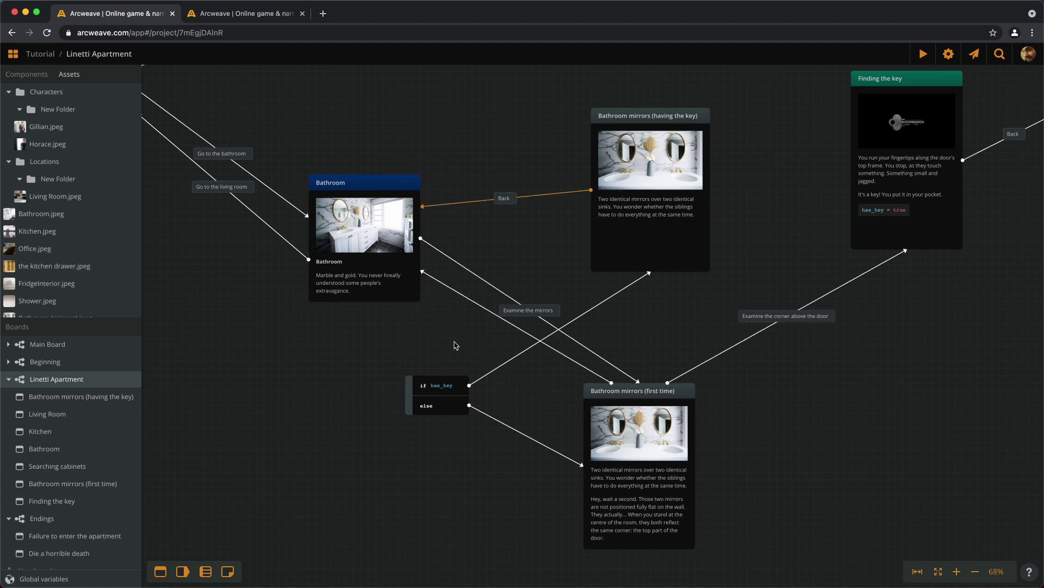
click(510, 329)
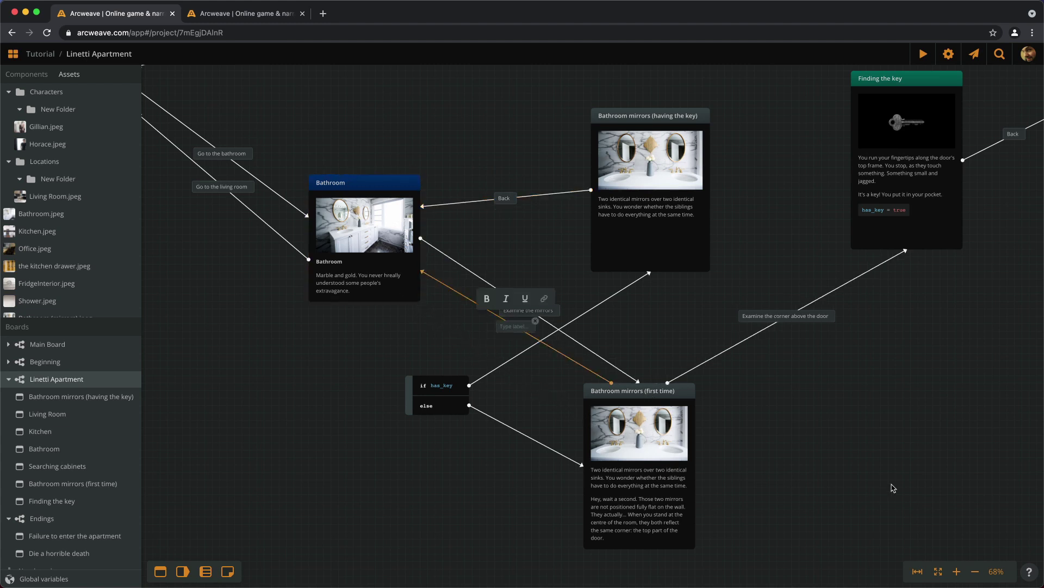
text(Back)
key(Return)
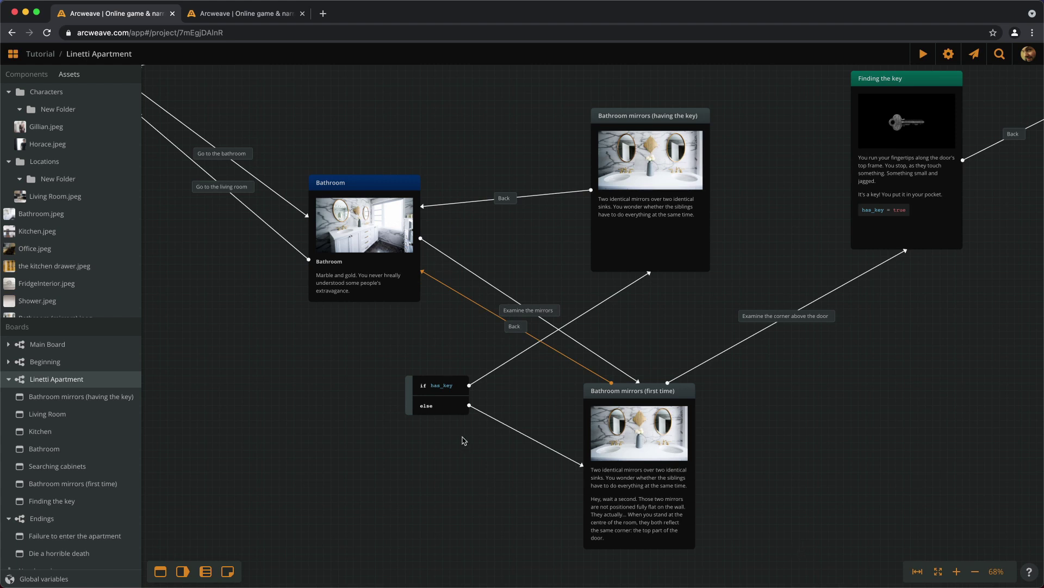
drag(436, 409, 614, 328)
drag(653, 423, 580, 509)
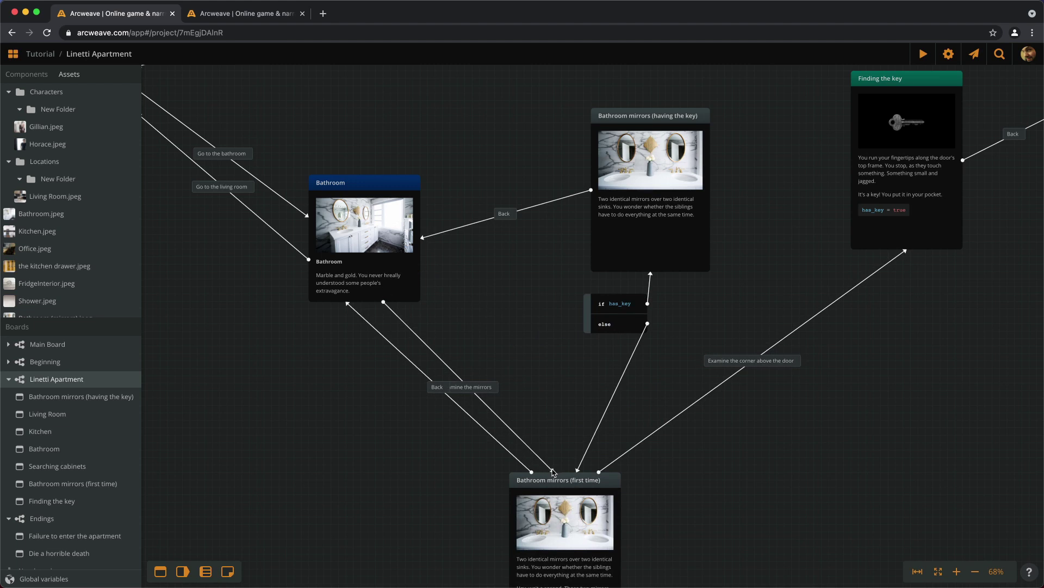
- Reroute Examine the mirrors into the has_key branch and tidy Bathroom, branch and mirror positions
drag(553, 472, 596, 320)
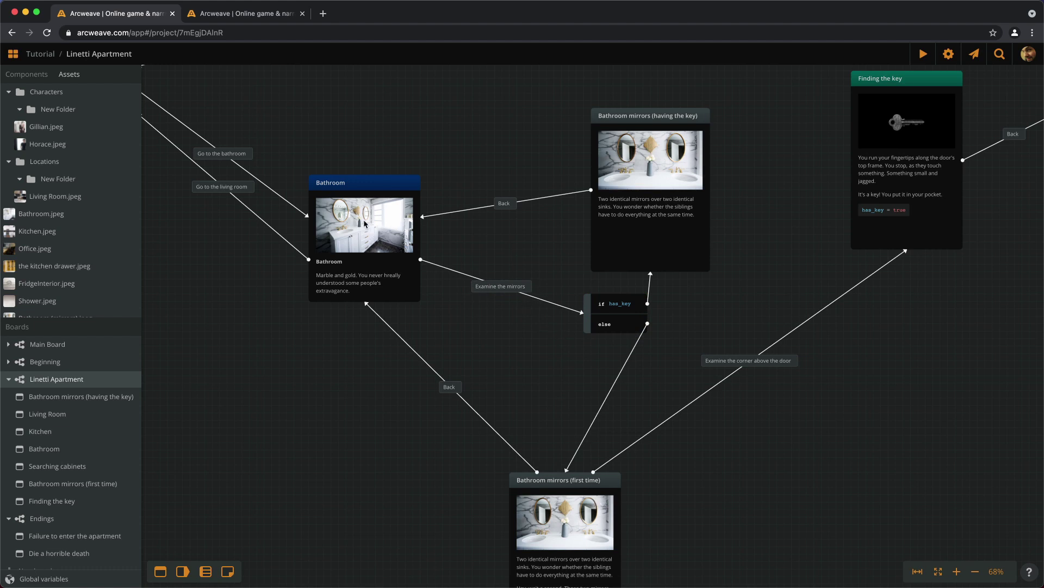
drag(364, 223, 336, 196)
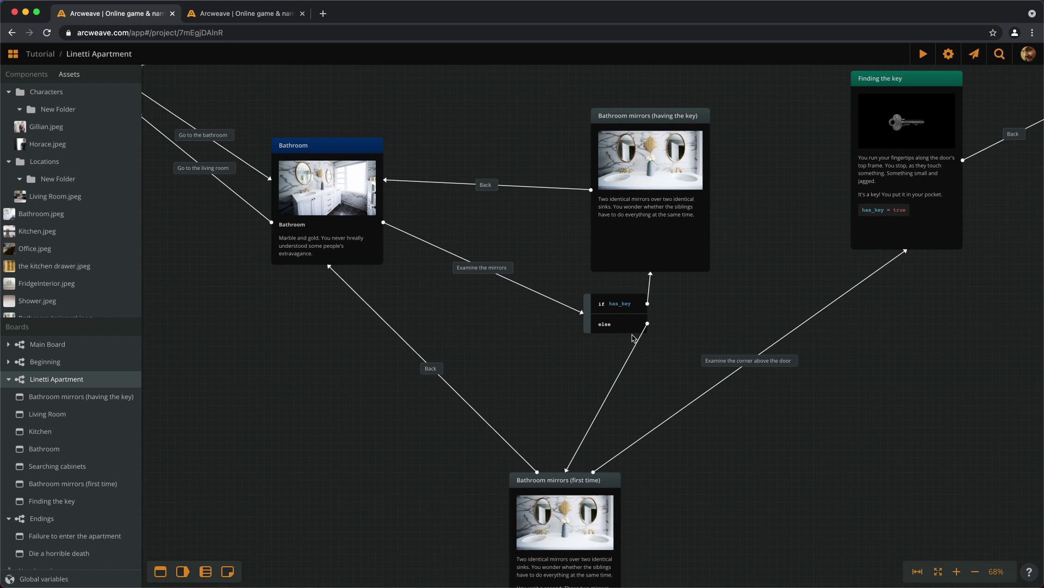
drag(612, 322, 509, 329)
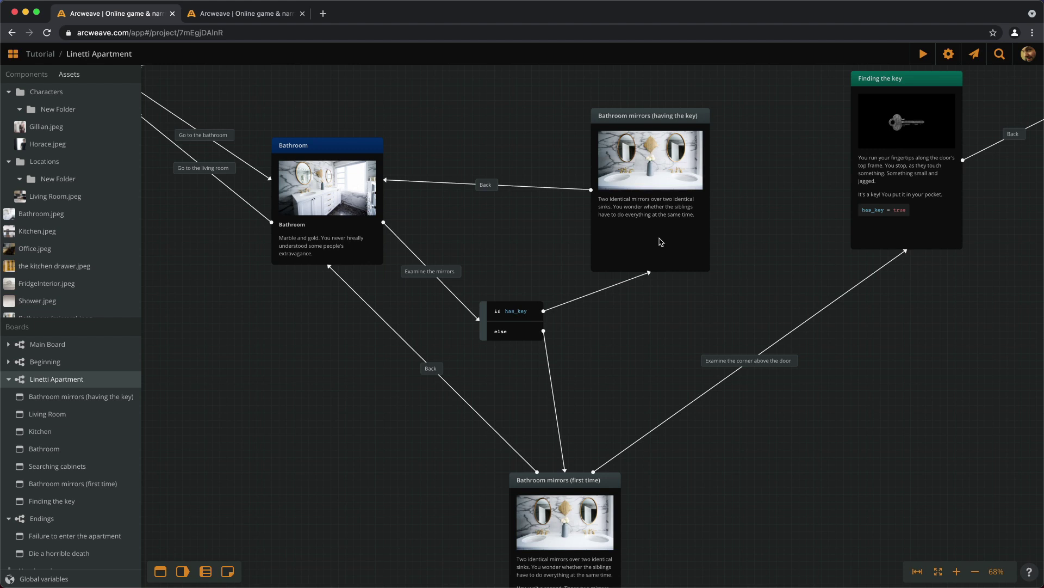
drag(661, 242, 669, 234)
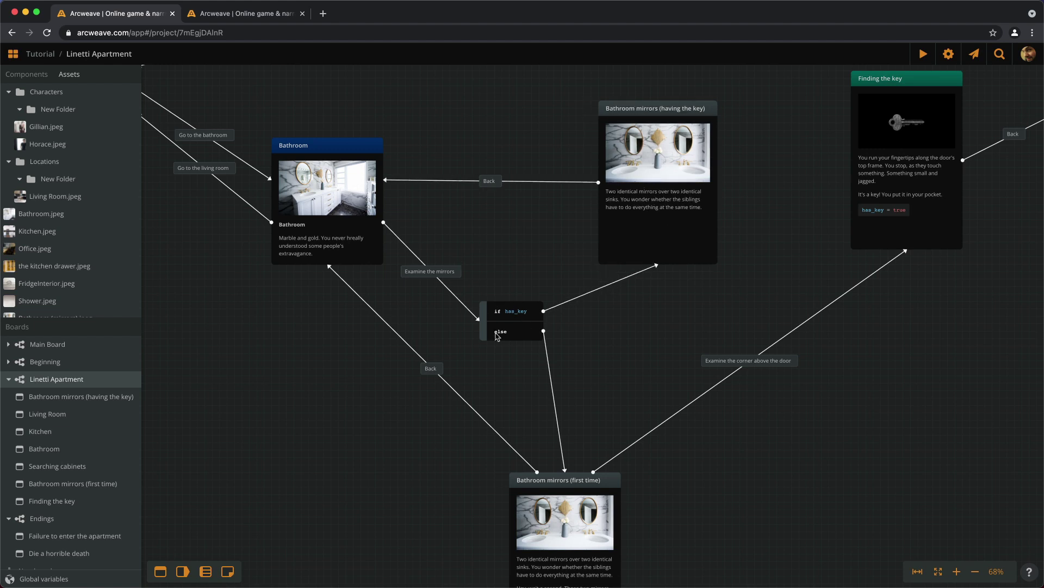
scroll(517, 327, down, 3)
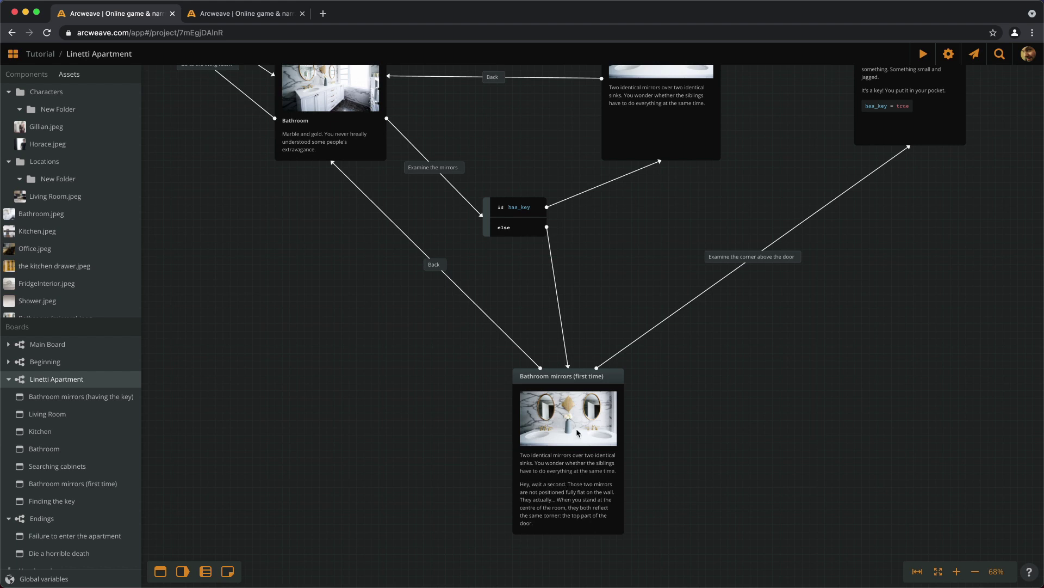
drag(903, 189, 656, 377)
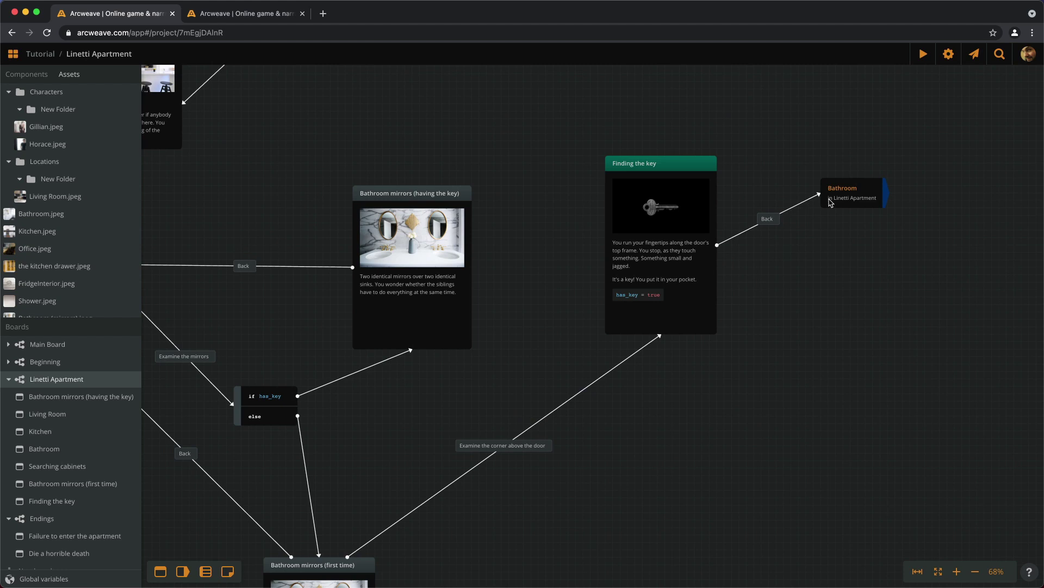
scroll(838, 293, down, 3)
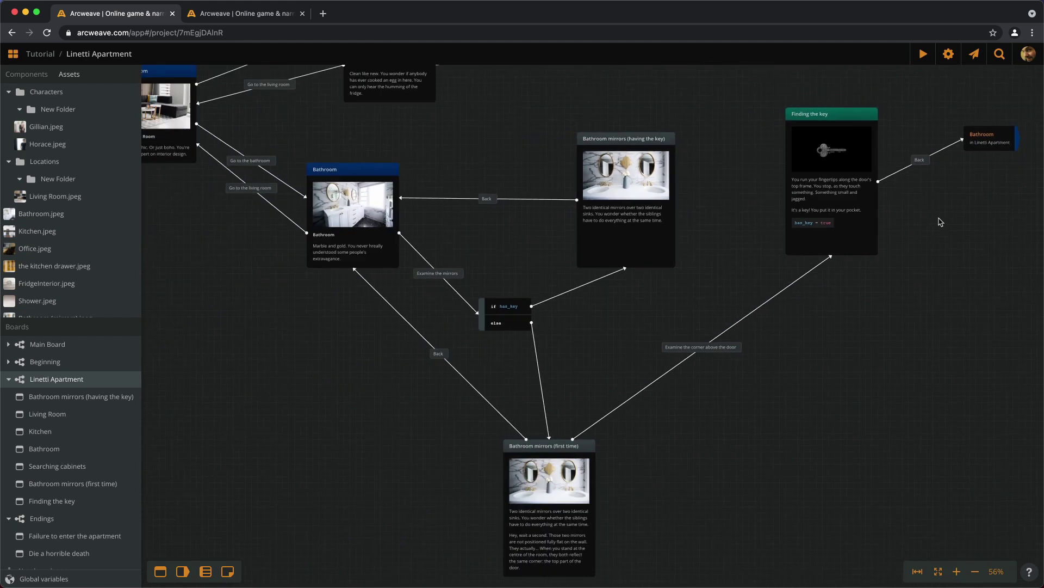
- Playtest: go to the bathroom, find the key above the door, revisit the mirrors, return
click(261, 15)
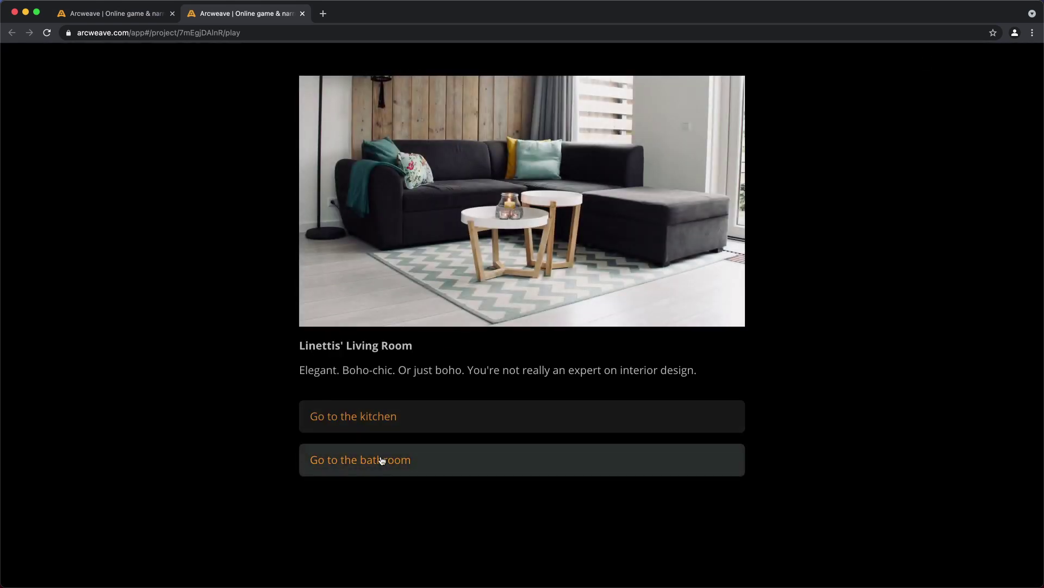
click(382, 460)
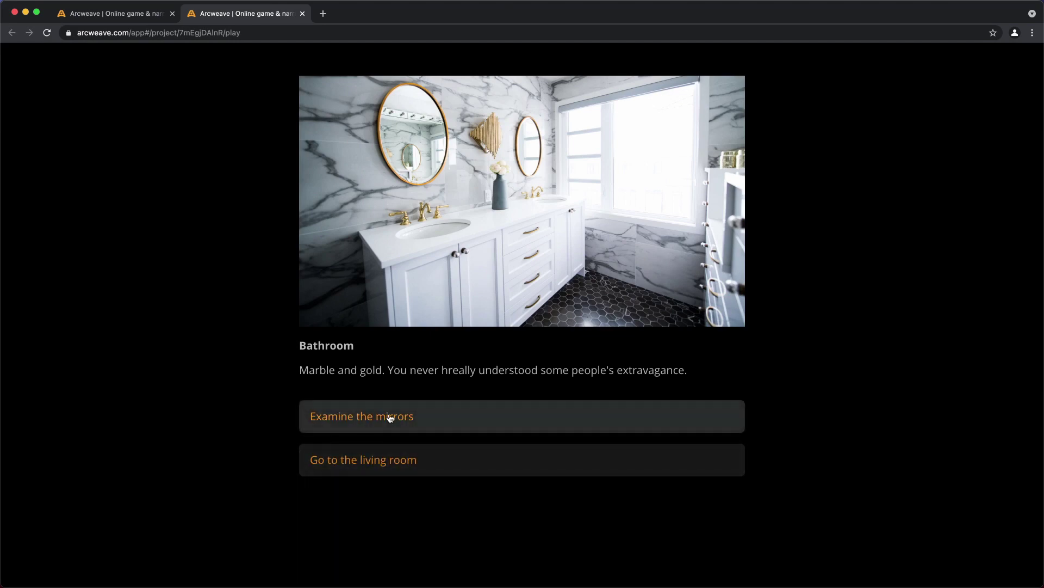
click(390, 418)
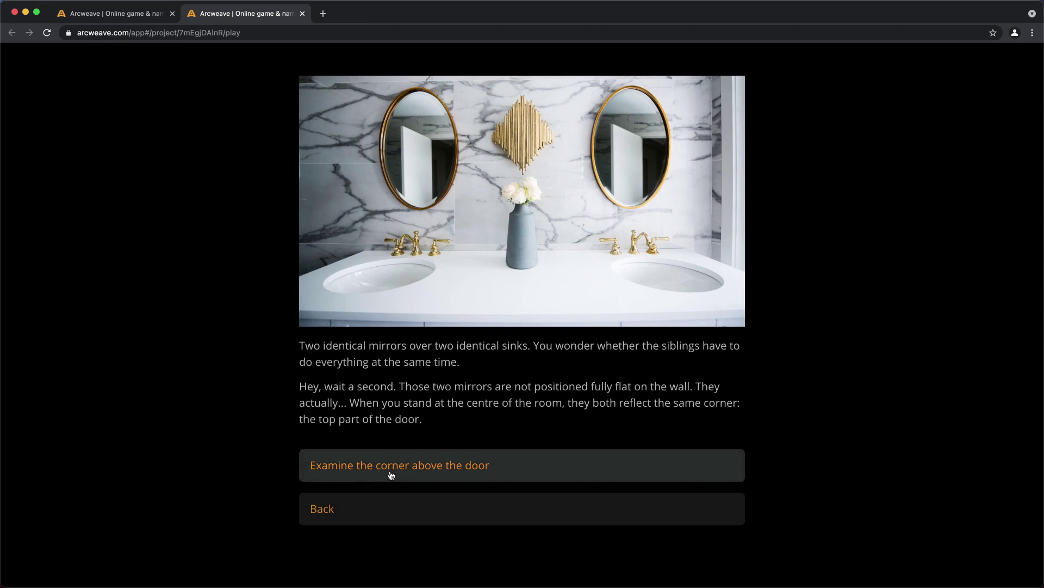
click(441, 475)
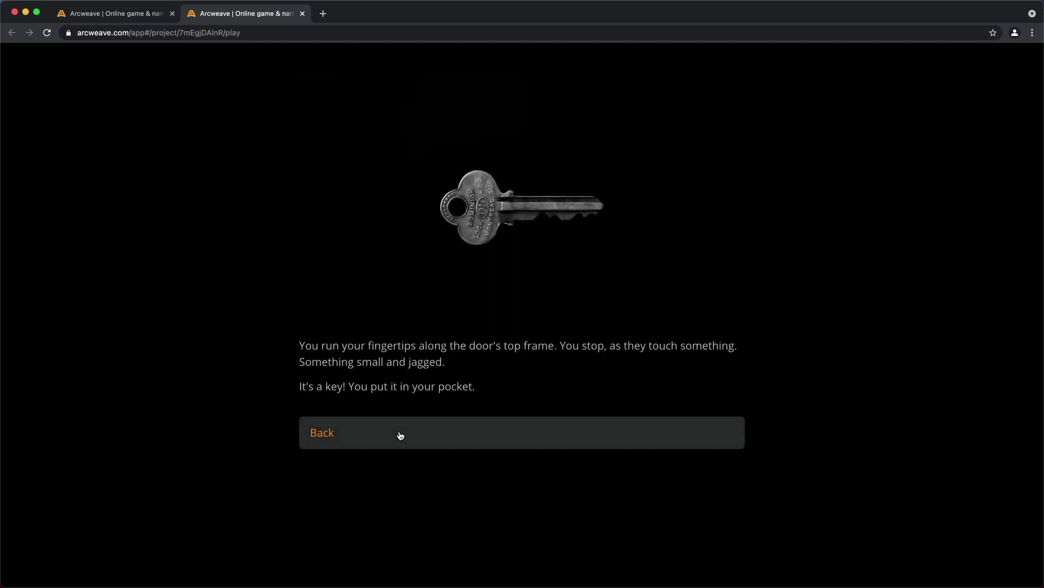
click(401, 435)
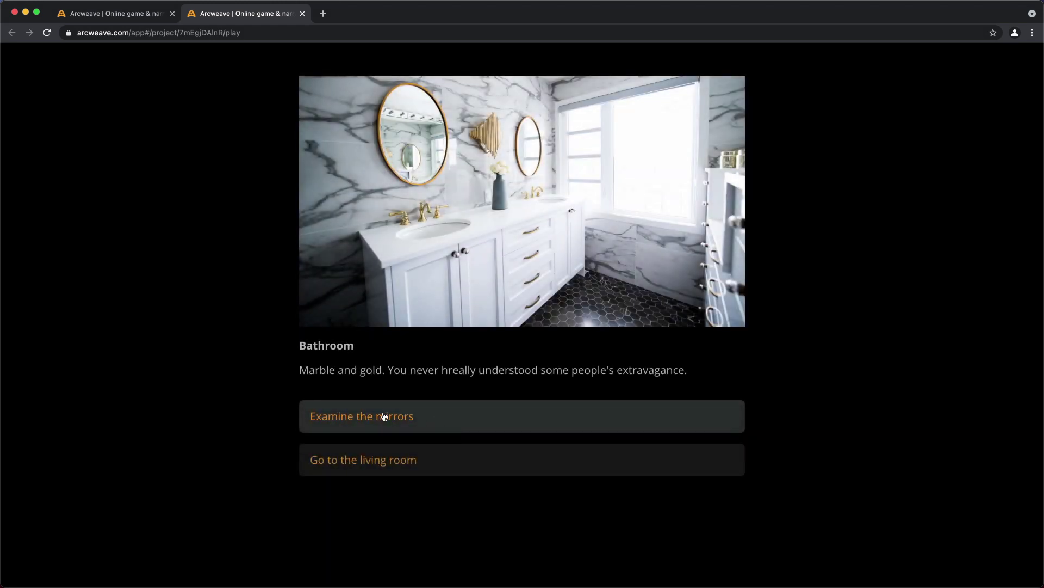
click(384, 417)
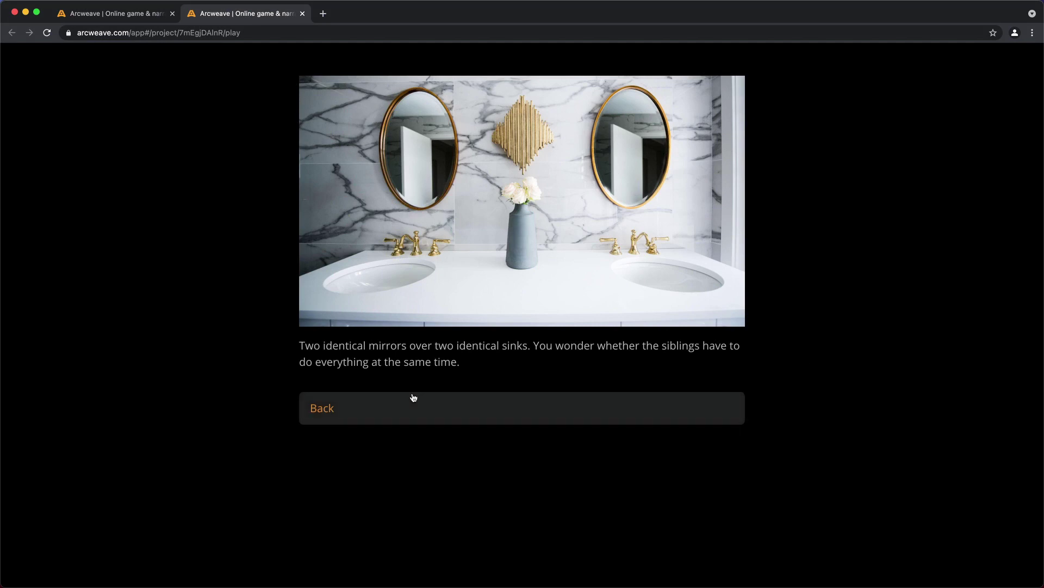
click(355, 409)
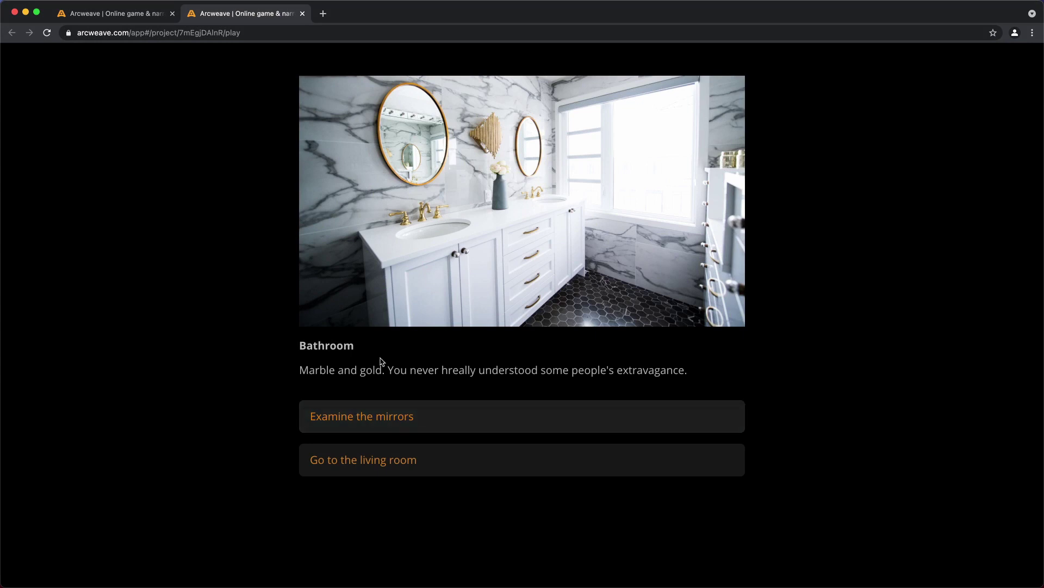
- Attach kitchen drawer.jpeg to the Searching cabinets card and make the card taller
click(132, 15)
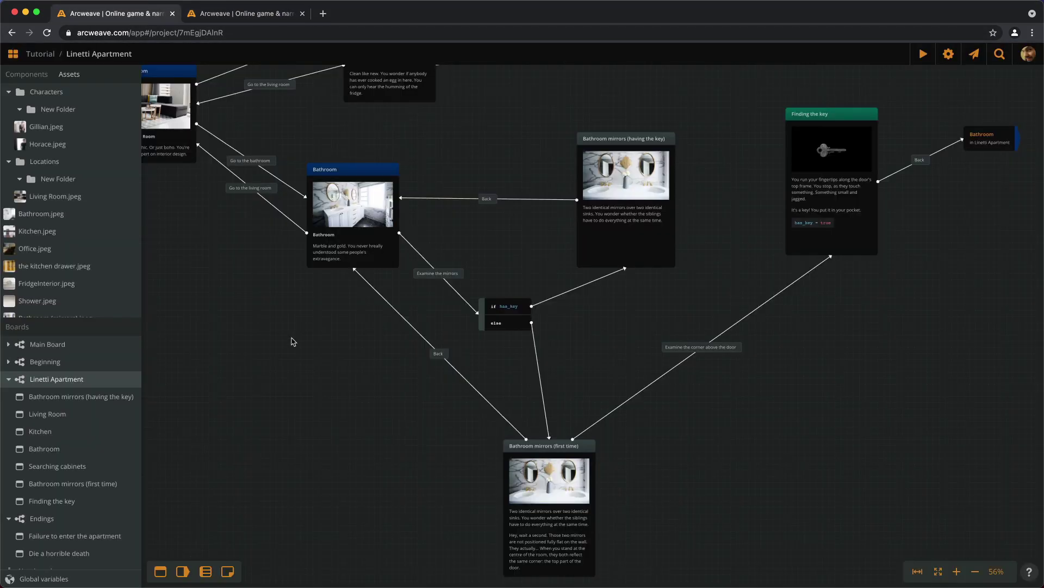
scroll(431, 489, down, 5)
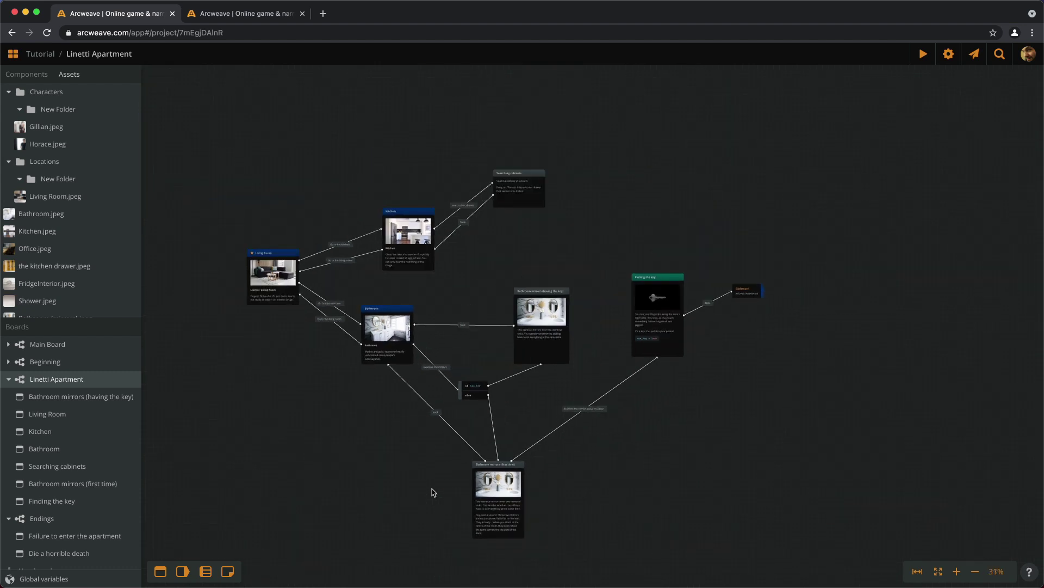
scroll(434, 232, up, 5)
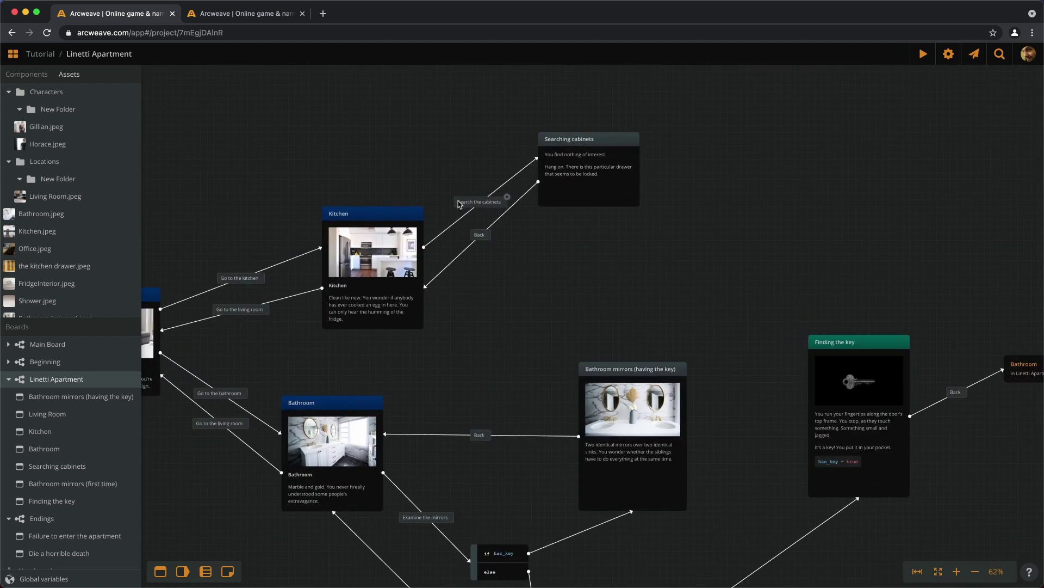
scroll(473, 168, up, 3)
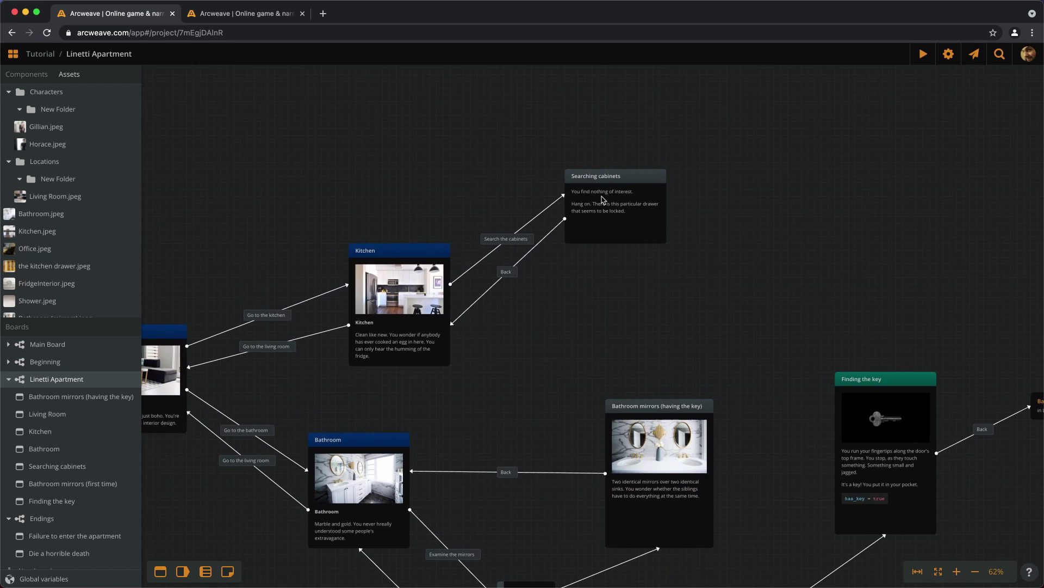
click(611, 251)
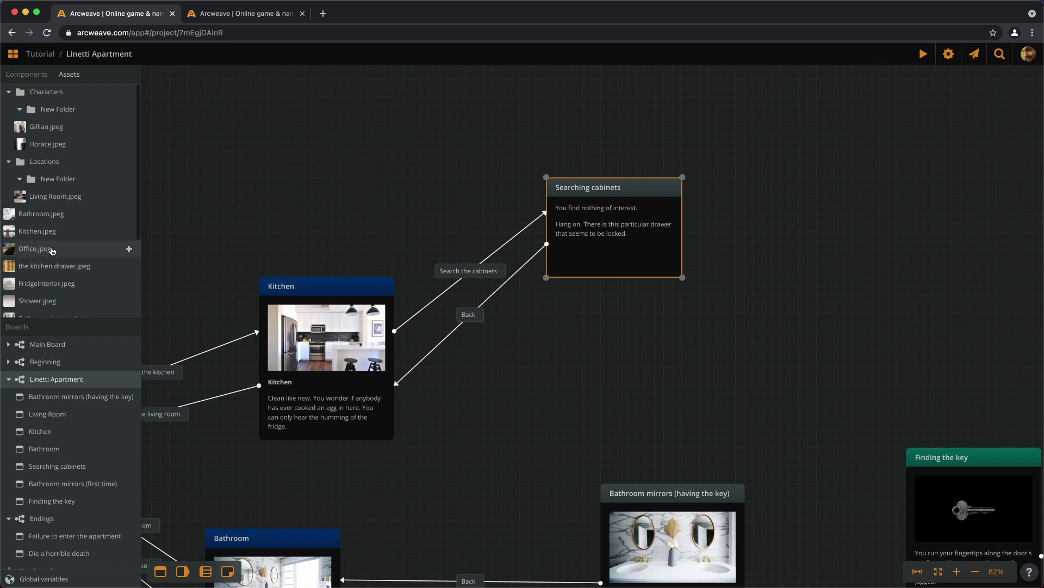
drag(43, 267, 633, 230)
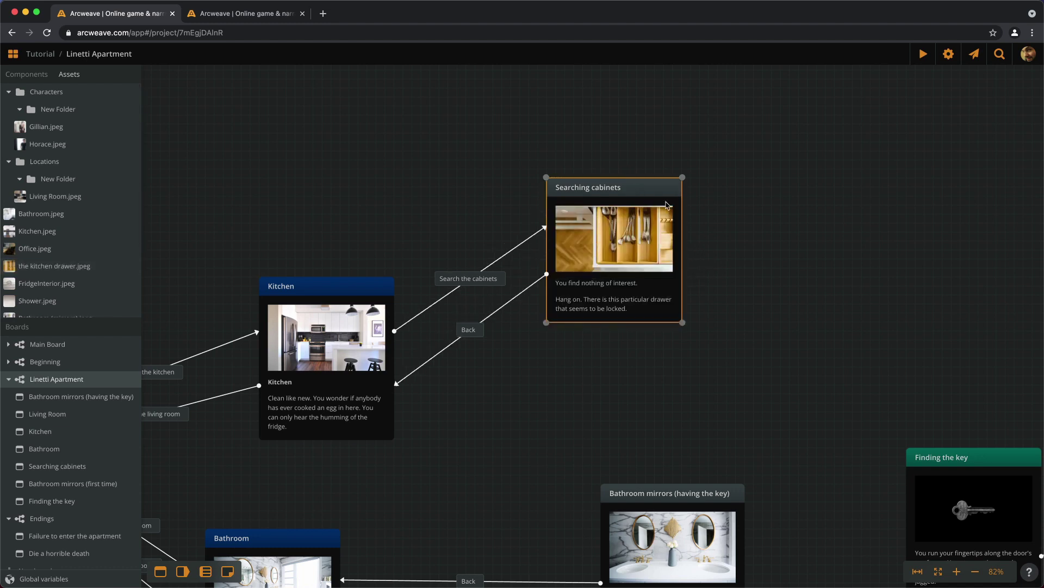
drag(636, 322, 637, 355)
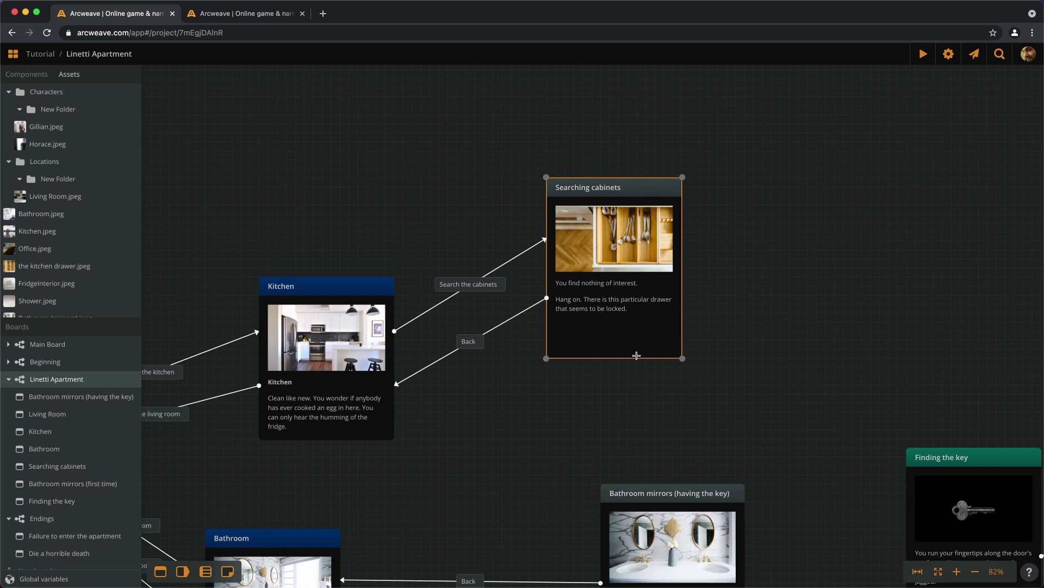
- Create an element titled 'Inside the drawer' with the drawer-unlocking and half-carat ring text
drag(720, 330, 542, 415)
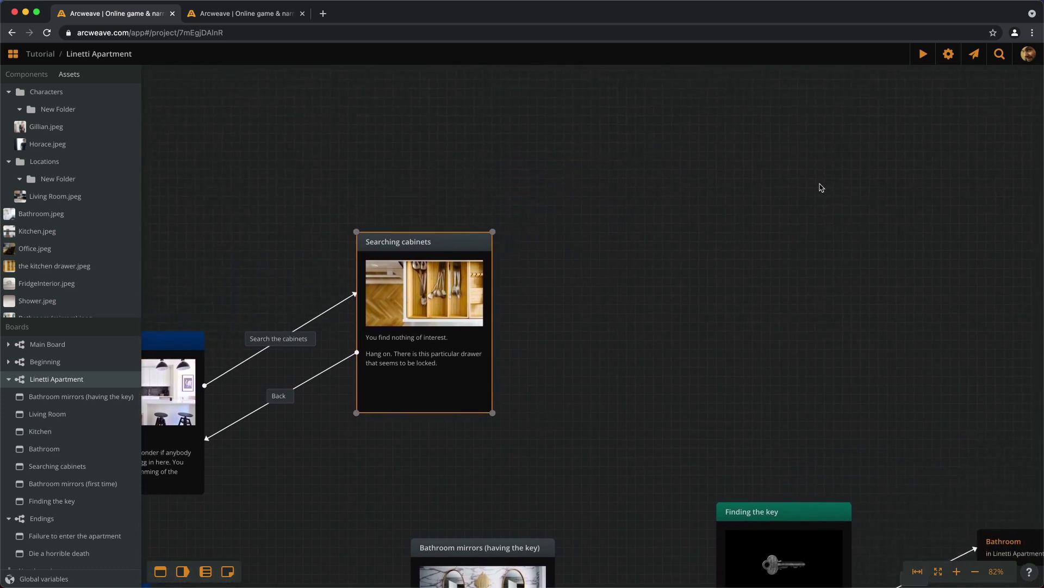
double_click(843, 147)
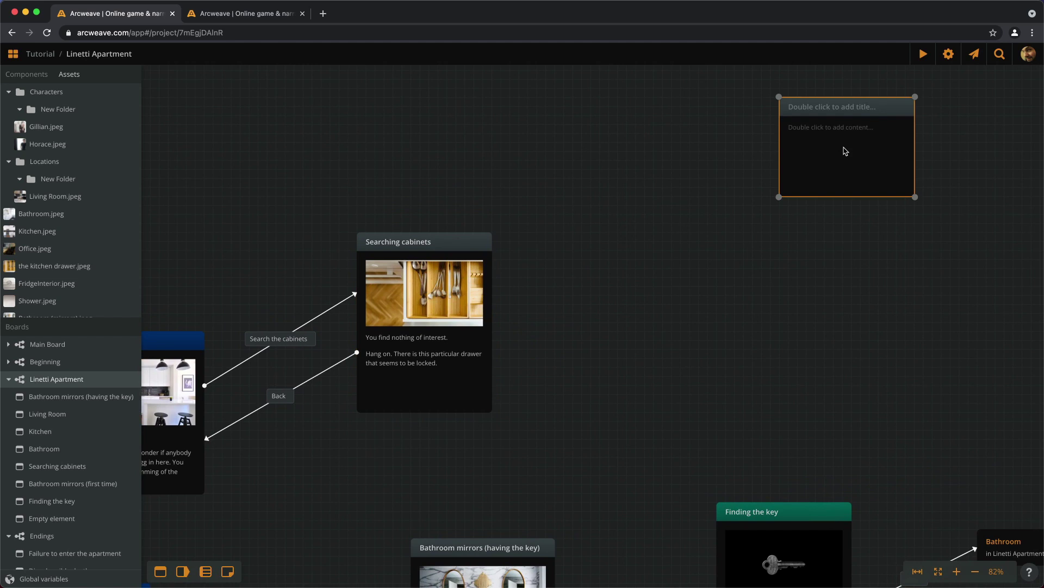
scroll(862, 87, up, 5)
double_click(842, 131)
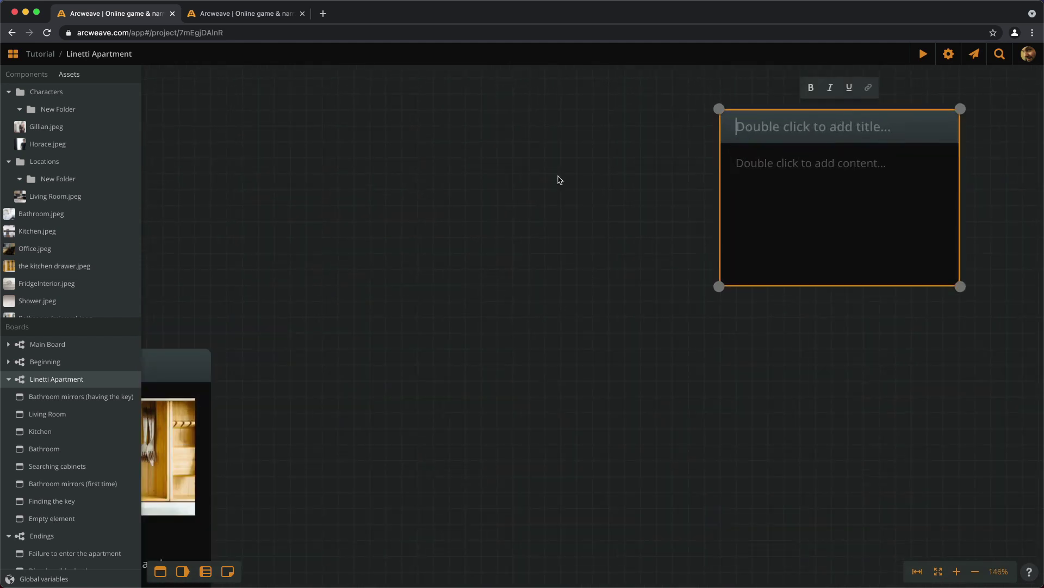
scroll(1001, 117, up, 3)
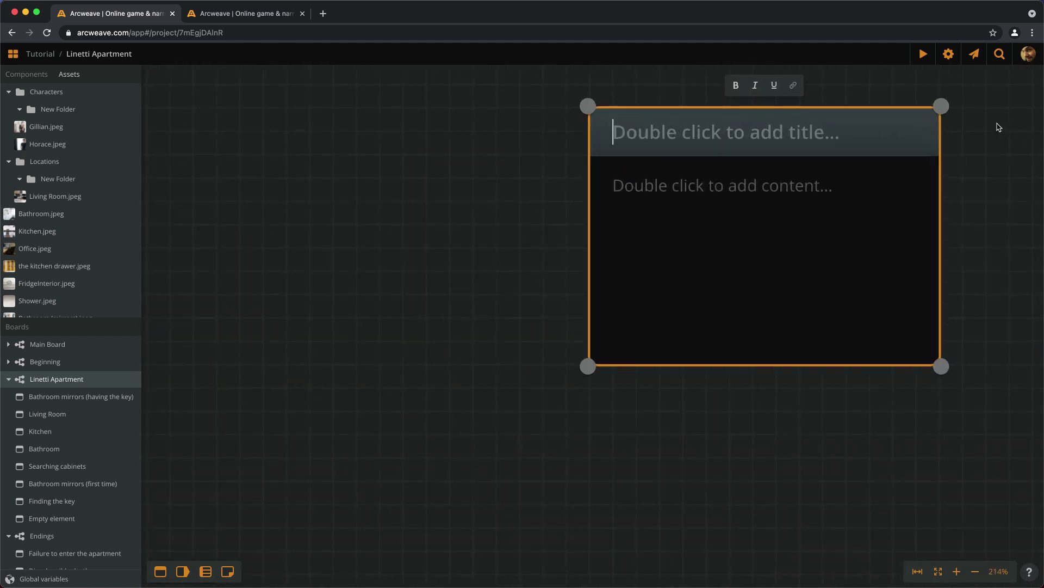
text(Inside the drawer)
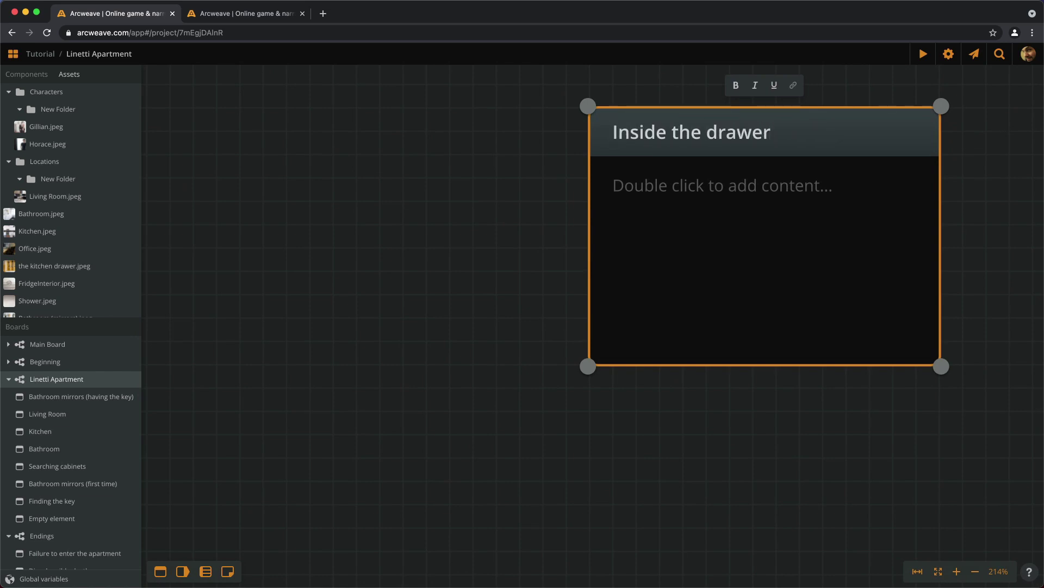
key(Tab)
text(You unlock the drawer and find...)
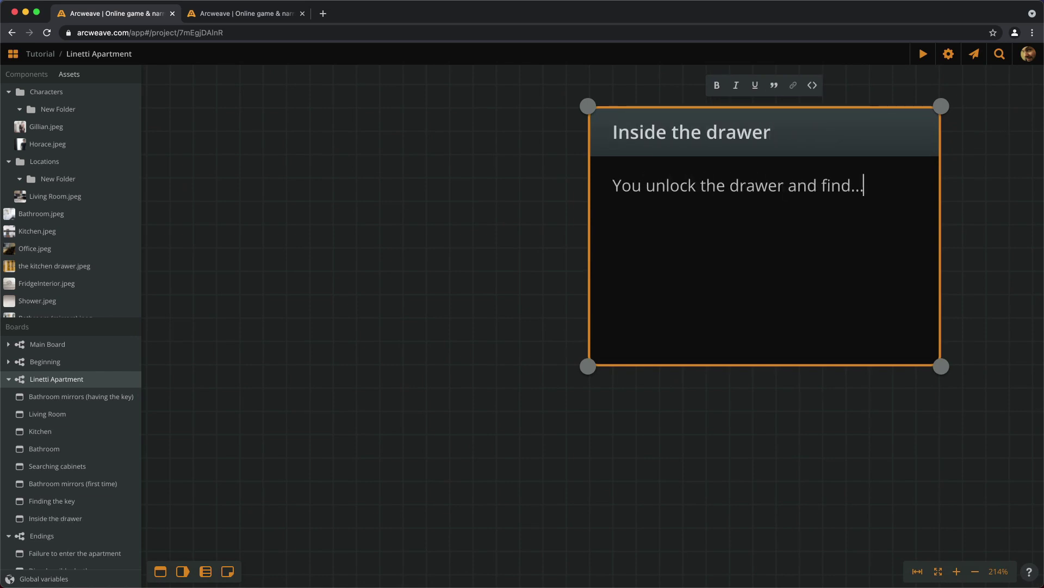
key(Return)
text(Wow! This ring must be half a carat..)
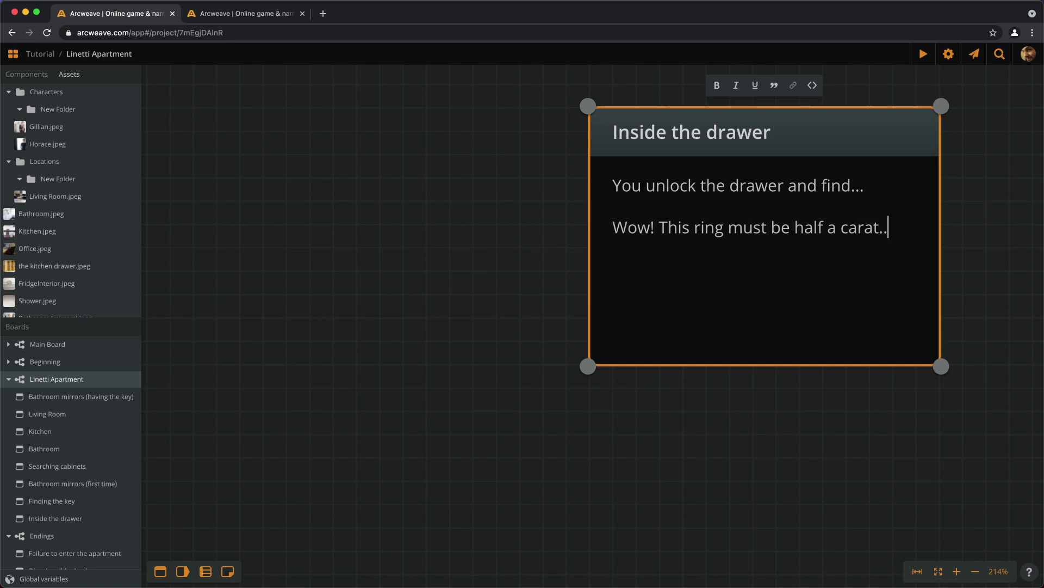
text(. Not that you know much about carats.)
key(Escape)
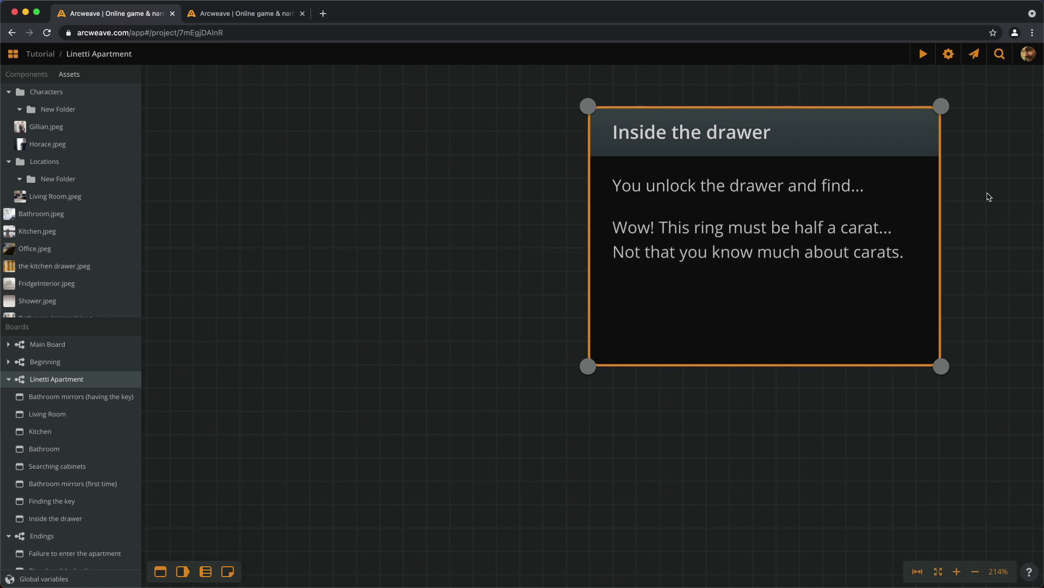
- Add the Ring.jpeg image to the Inside the drawer element
scroll(914, 217, down, 3)
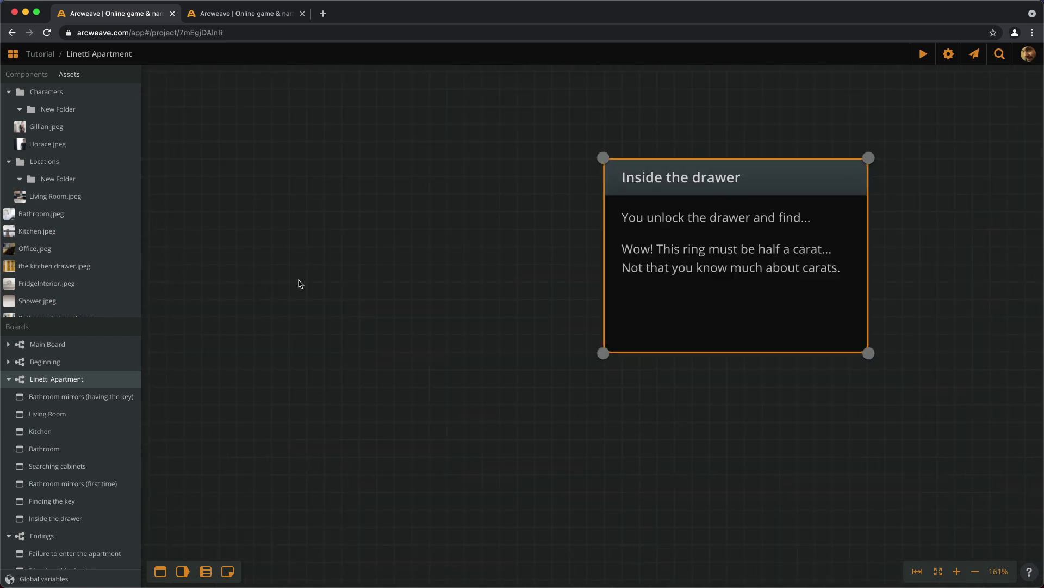
scroll(28, 219, down, 5)
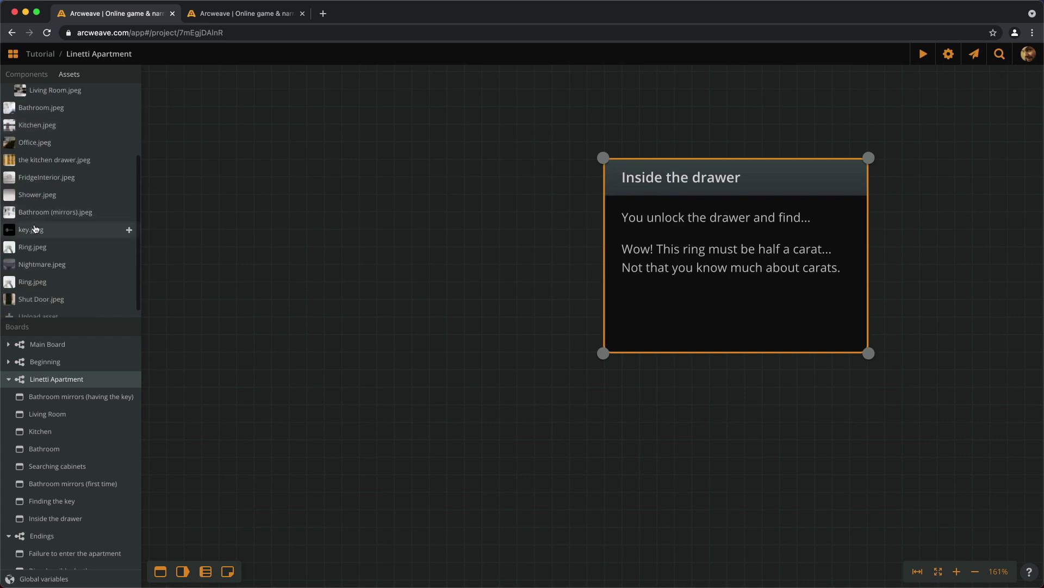
drag(30, 247, 691, 275)
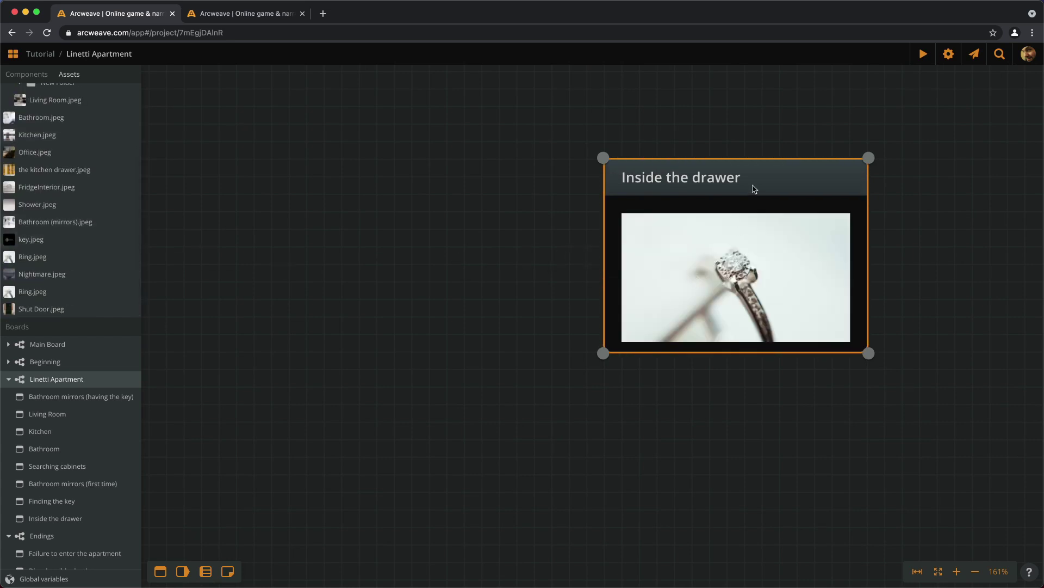
scroll(758, 155, down, 5)
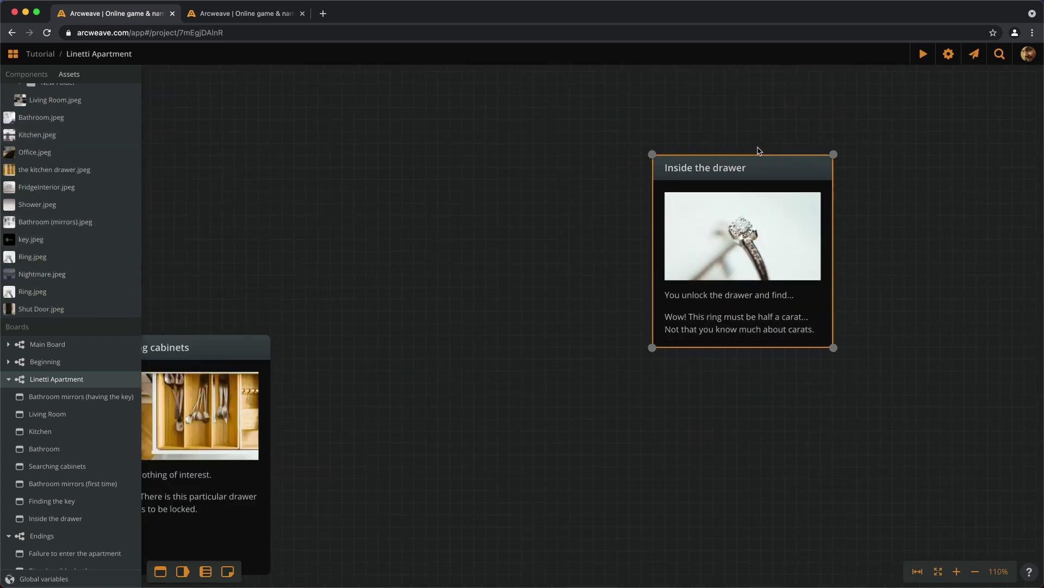
click(606, 251)
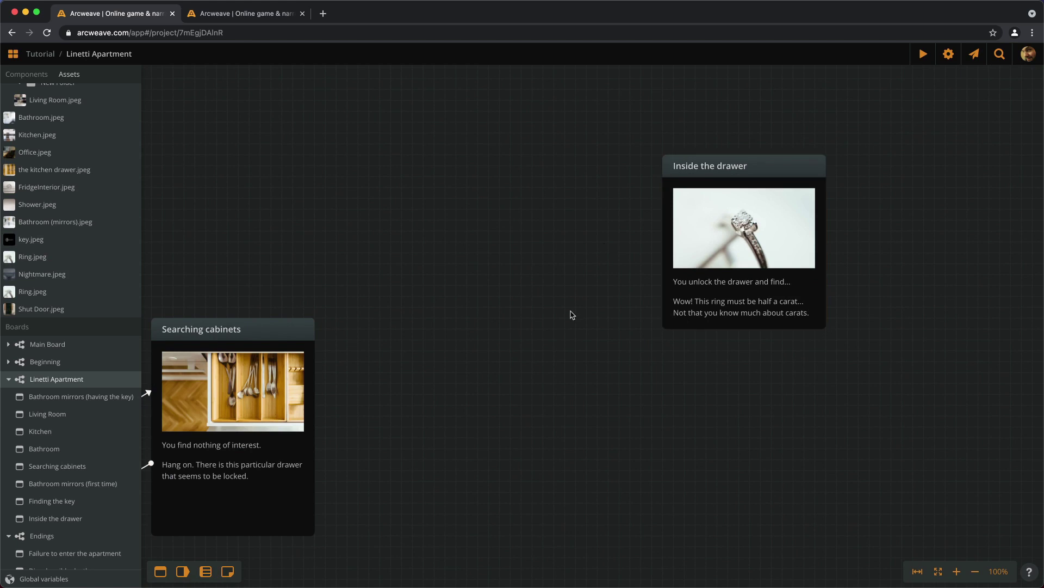
scroll(509, 352, up, 1)
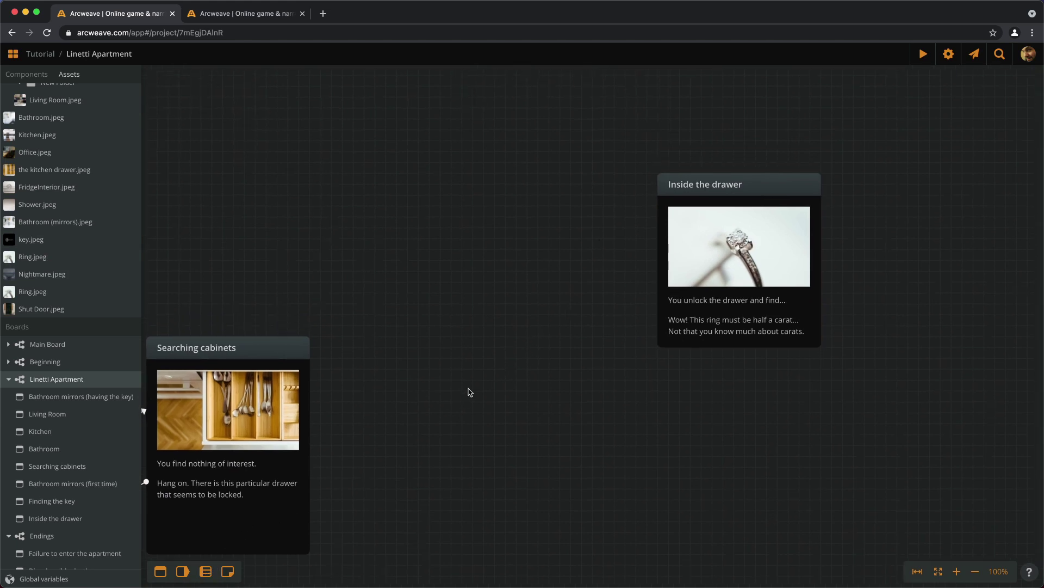
- Add a branch node to the board with the condition has_key
drag(208, 570, 481, 337)
scroll(408, 329, up, 4)
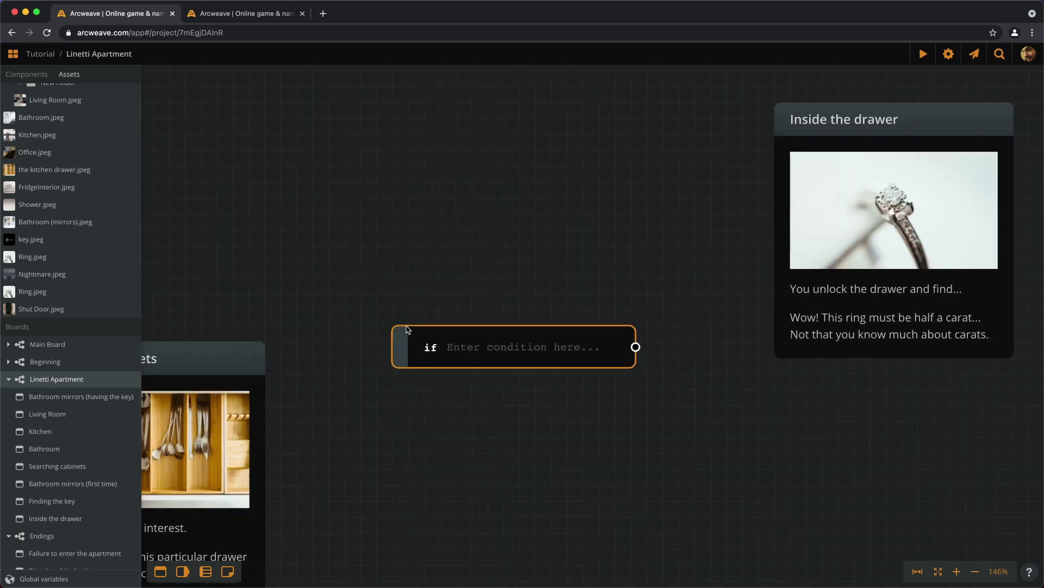
click(477, 349)
text(has_key)
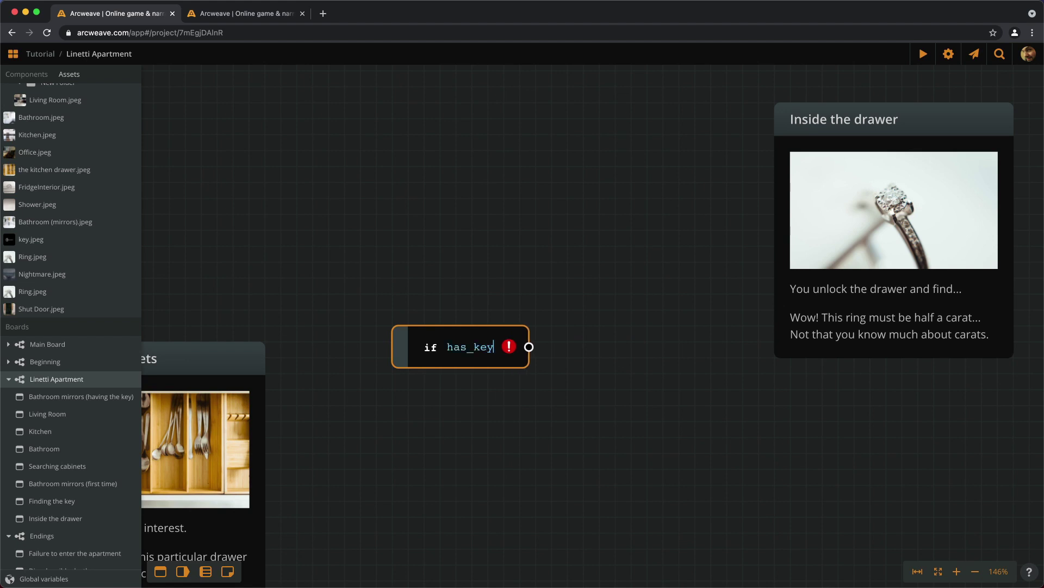
click(688, 351)
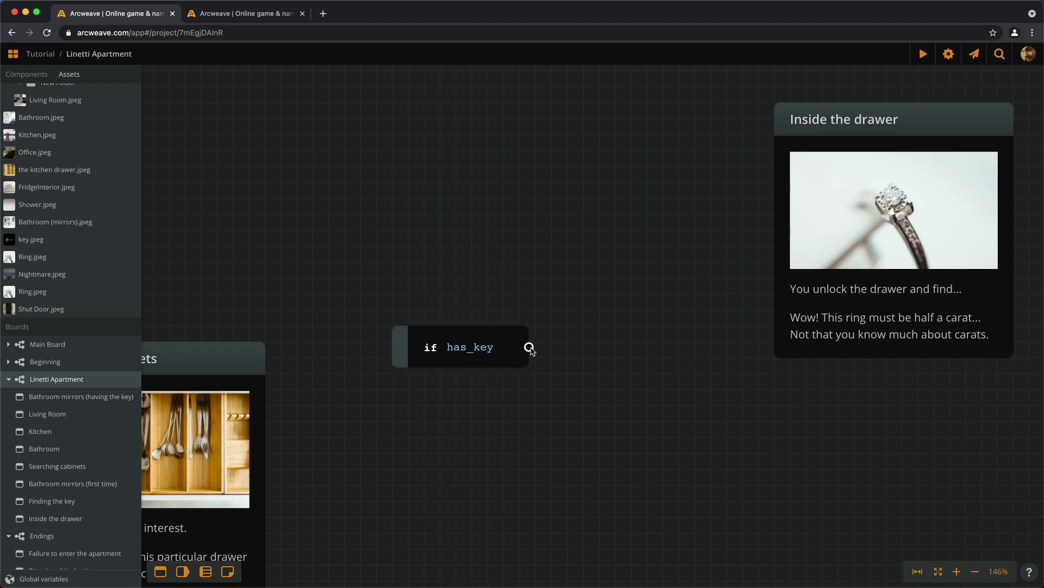
- Connect Searching cabinets through has_key to Inside the drawer, labelled 'Unlock the drawer'
drag(529, 346, 827, 230)
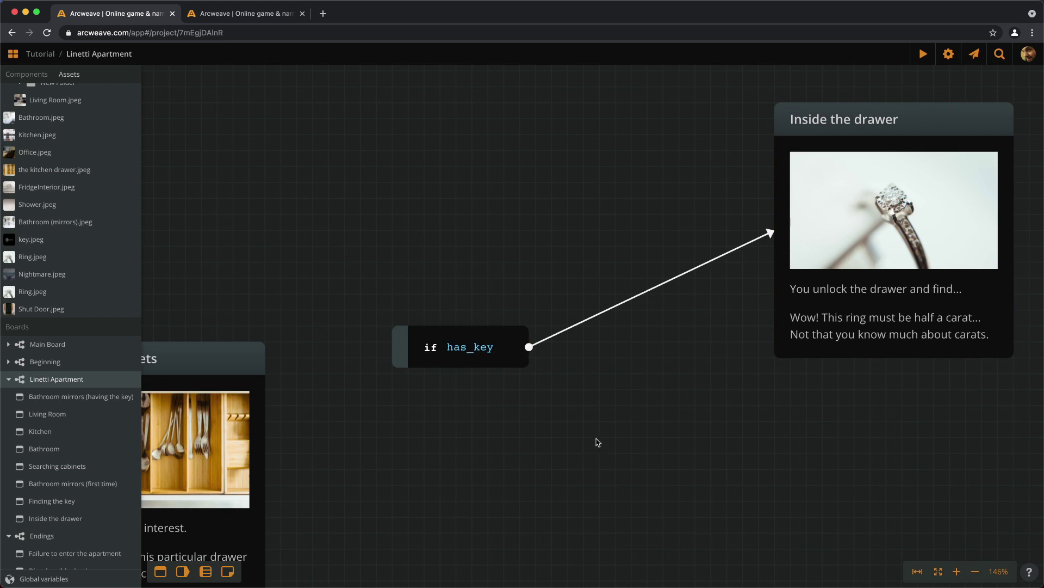
drag(265, 501, 425, 363)
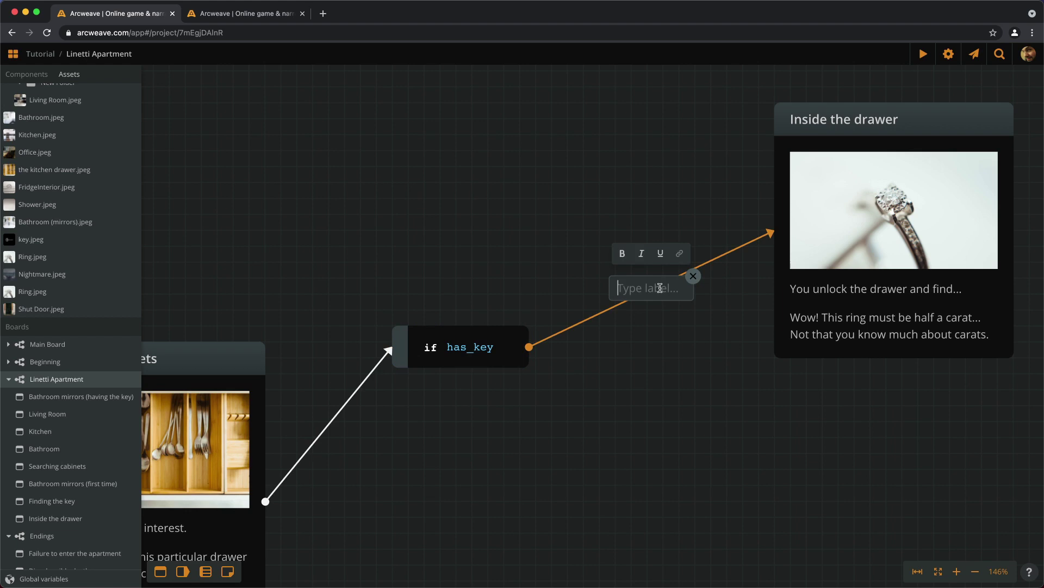
text(U)
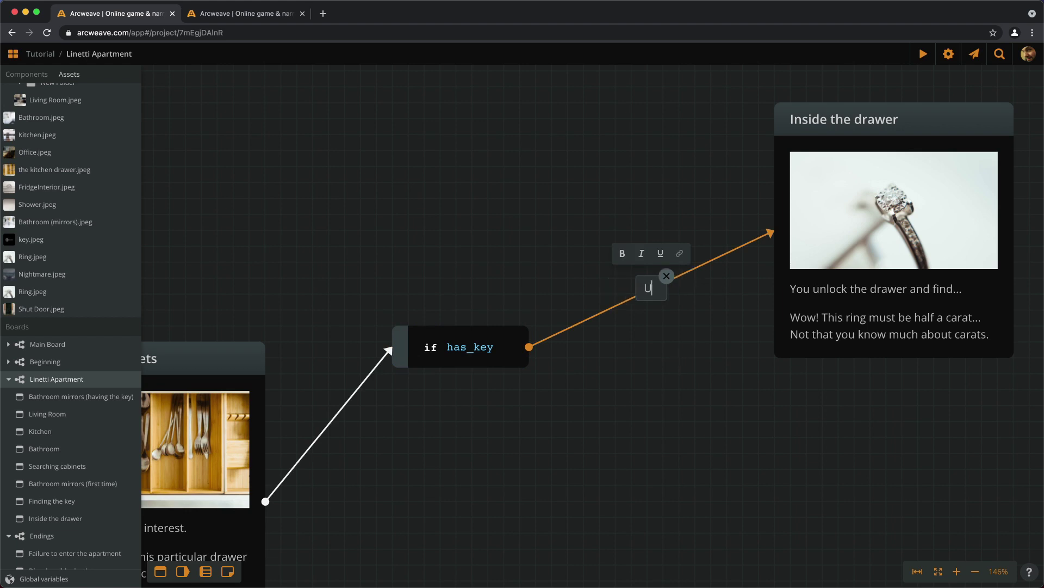
text(nlock the drawer)
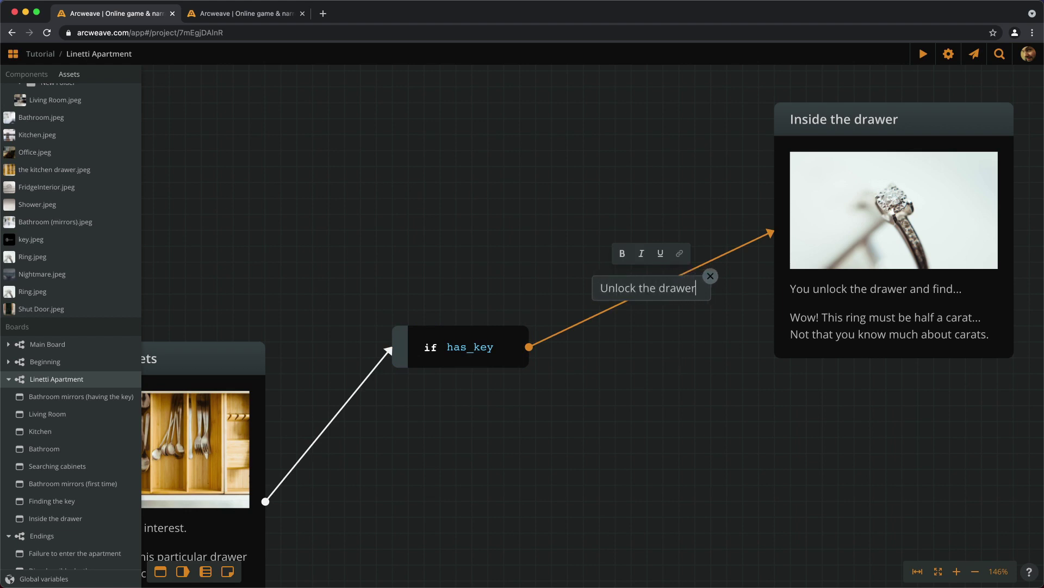
key(Return)
scroll(762, 312, down, 5)
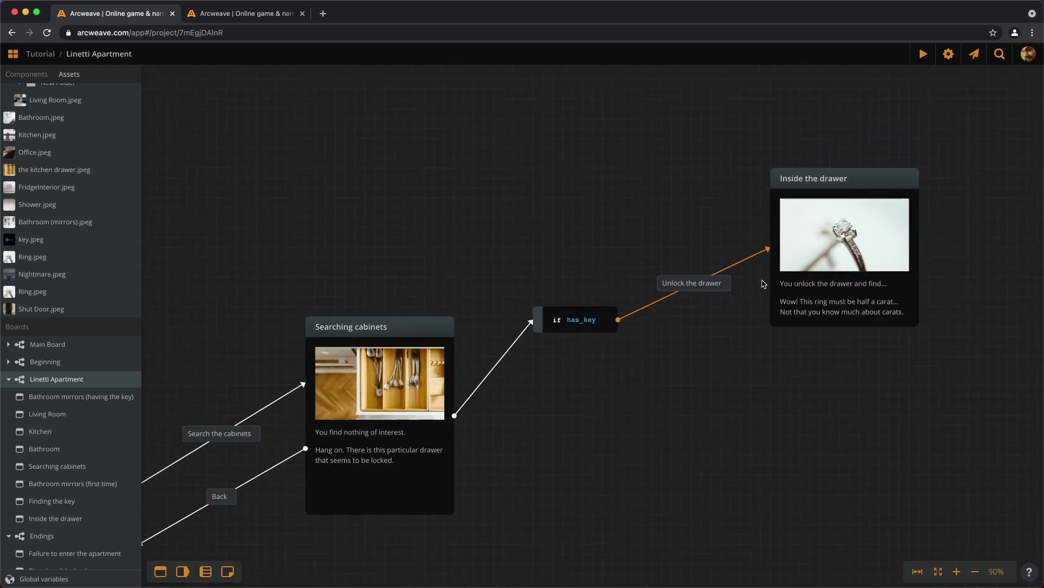
scroll(702, 398, left, 4)
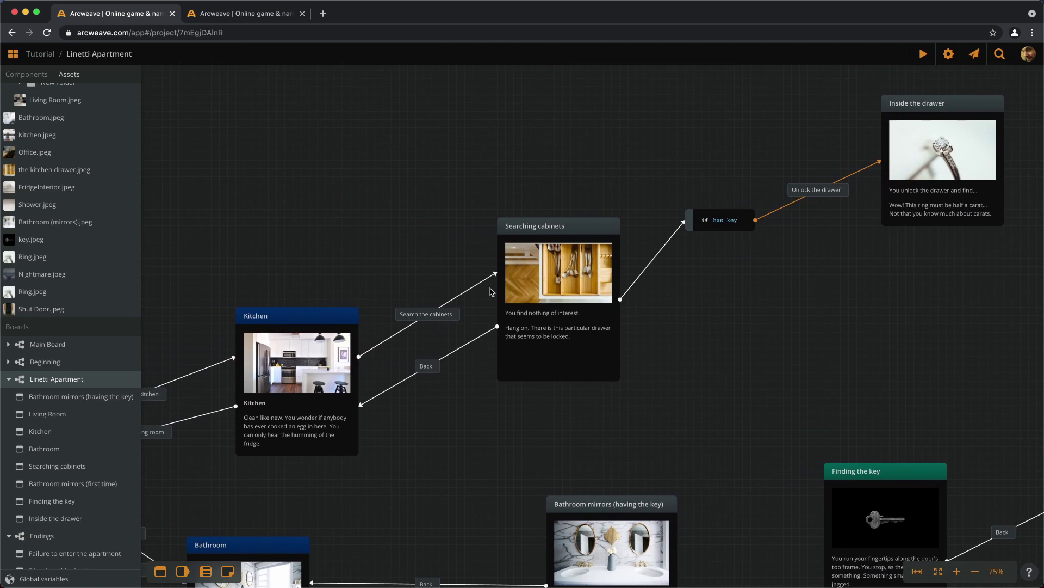
scroll(577, 260, up, 3)
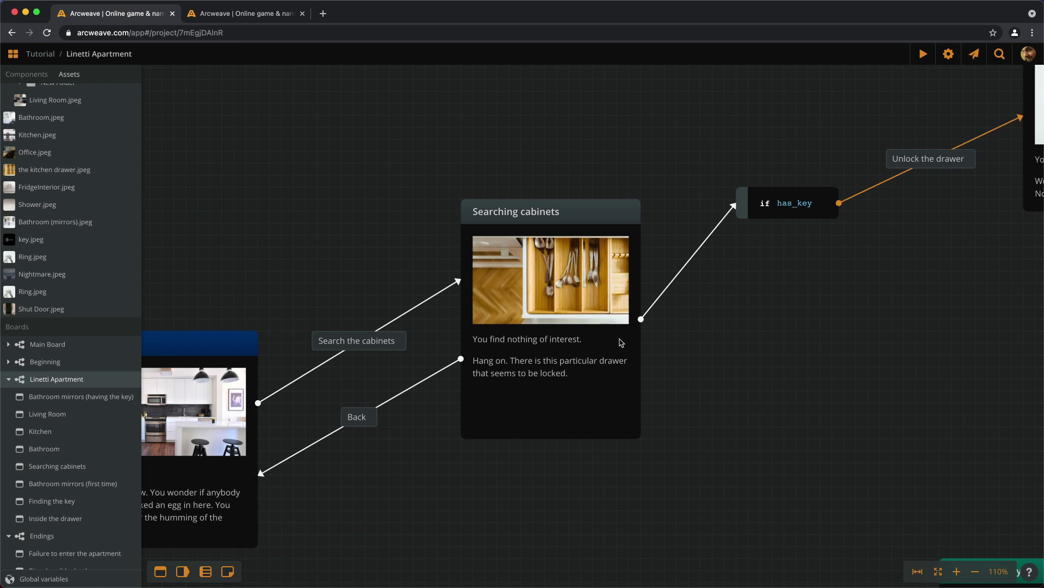
scroll(569, 370, right, 5)
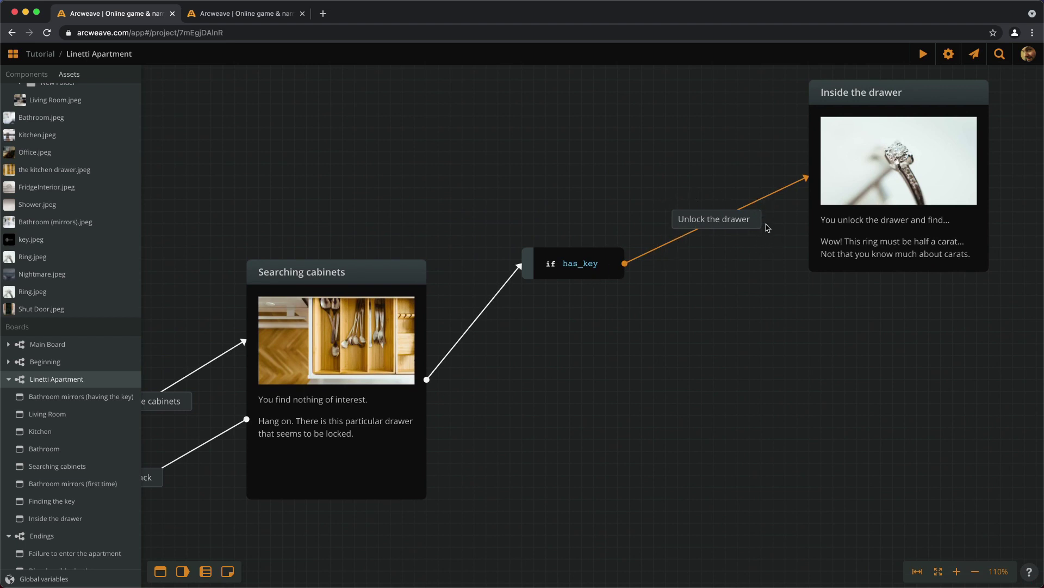
drag(757, 137, 514, 247)
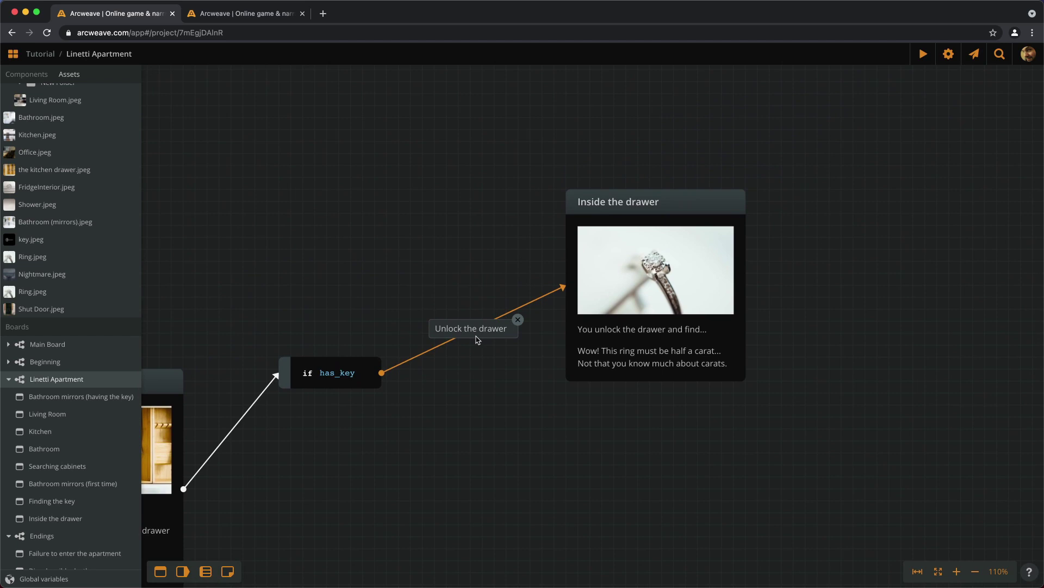
scroll(620, 279, up, 5)
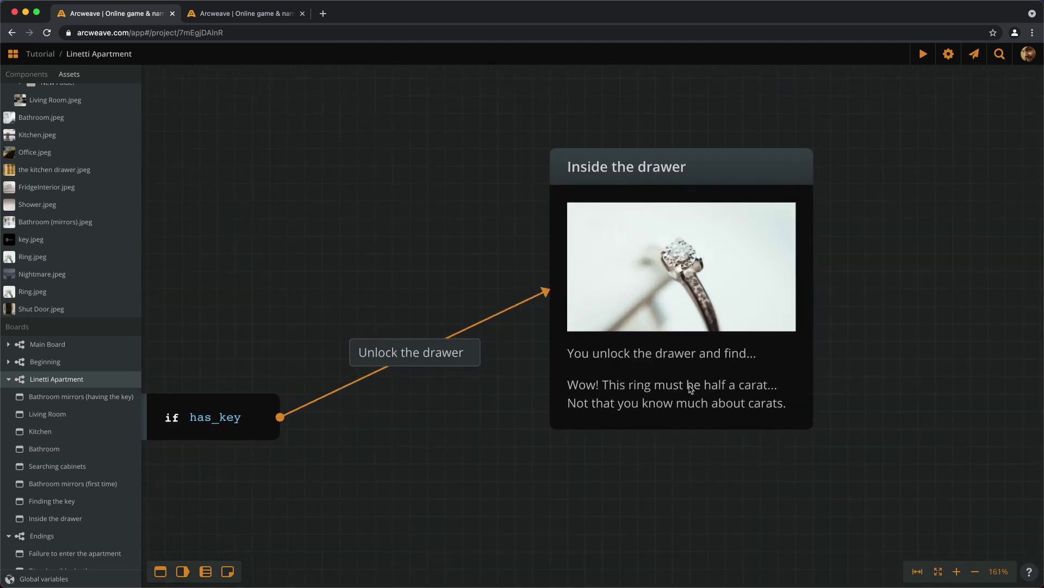
scroll(690, 389, down, 7)
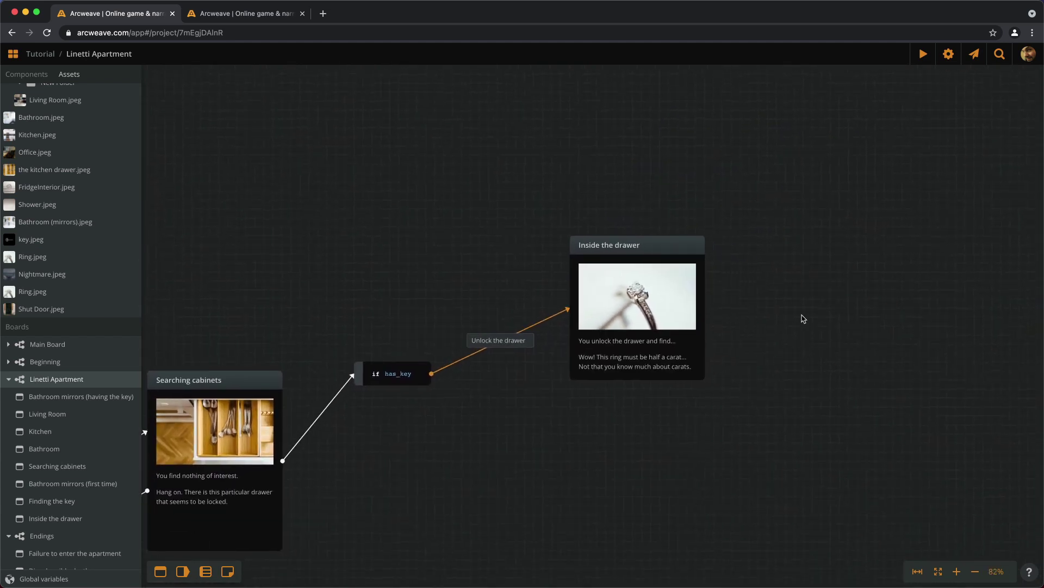
- Add a Kitchen jump and link Inside the drawer to it with the label 'Back'
drag(39, 431, 799, 350)
drag(703, 332, 830, 333)
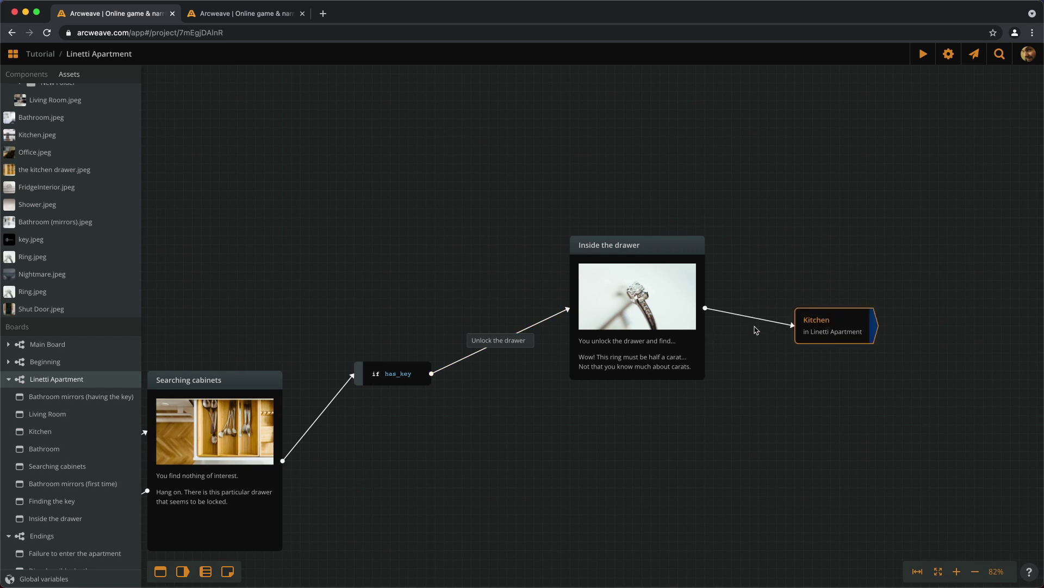
double_click(750, 320)
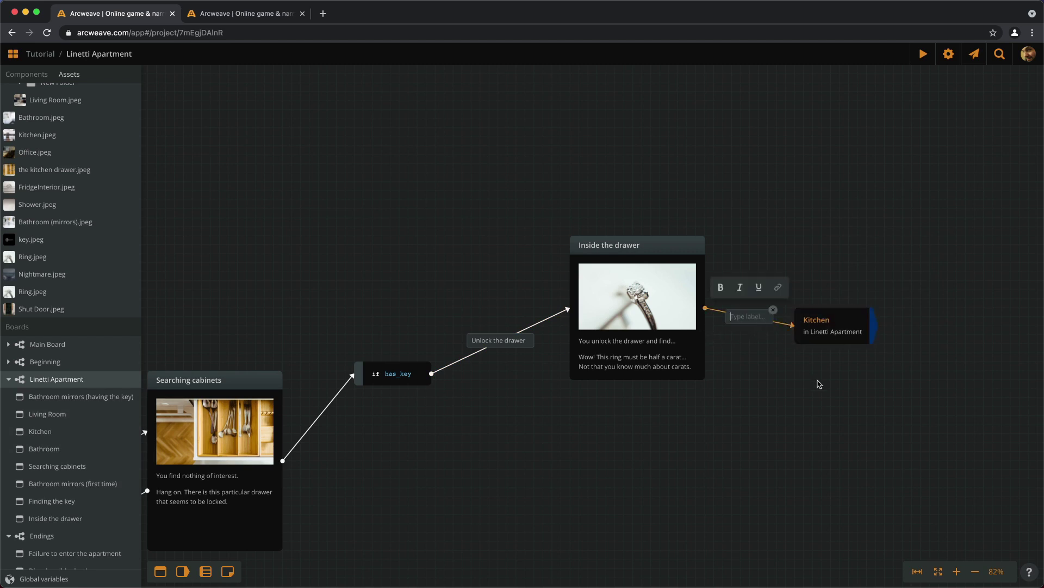
text(Back)
key(Return)
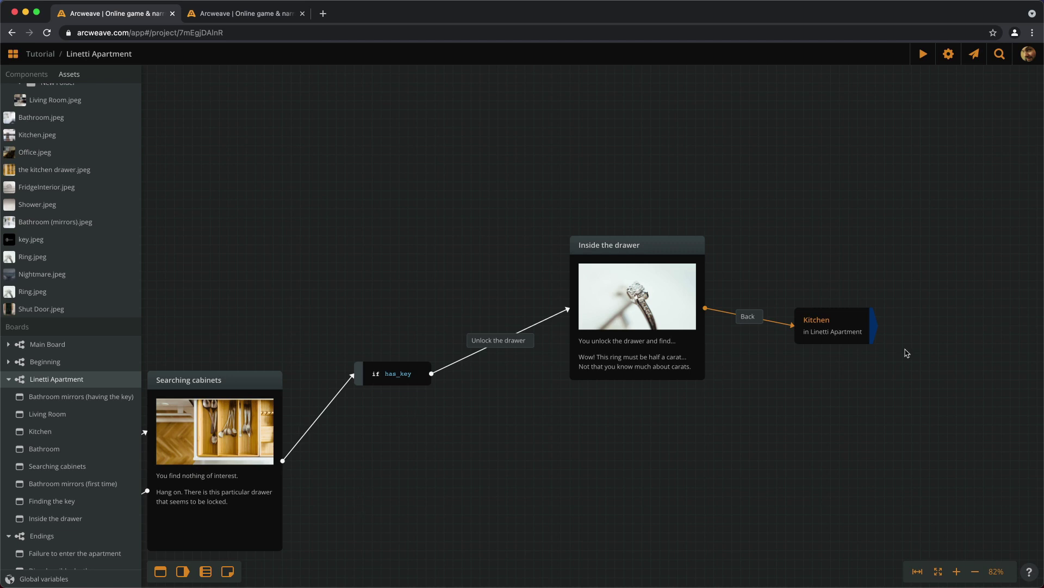
drag(865, 325, 901, 289)
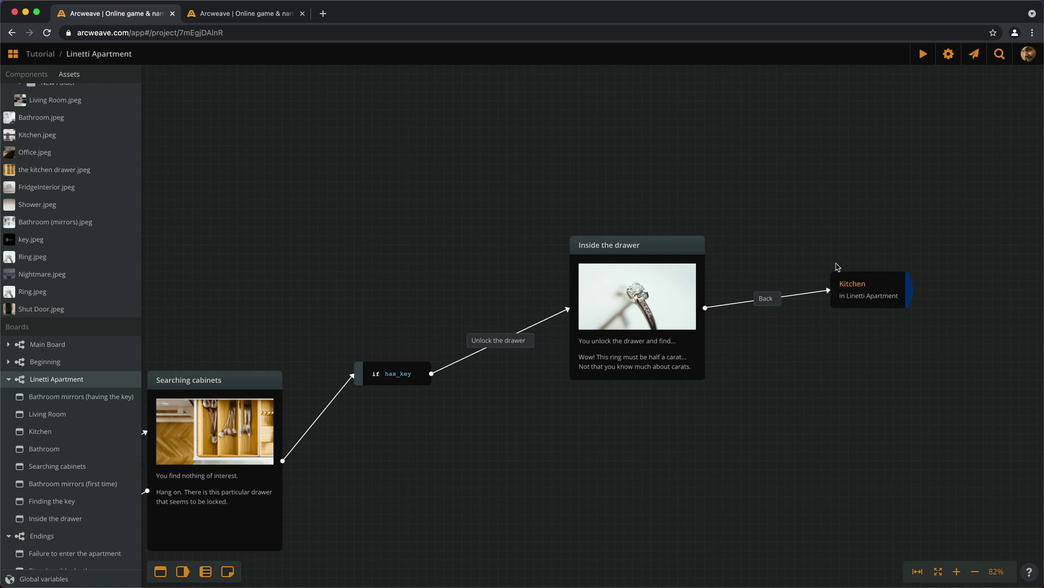
scroll(894, 279, down, 5)
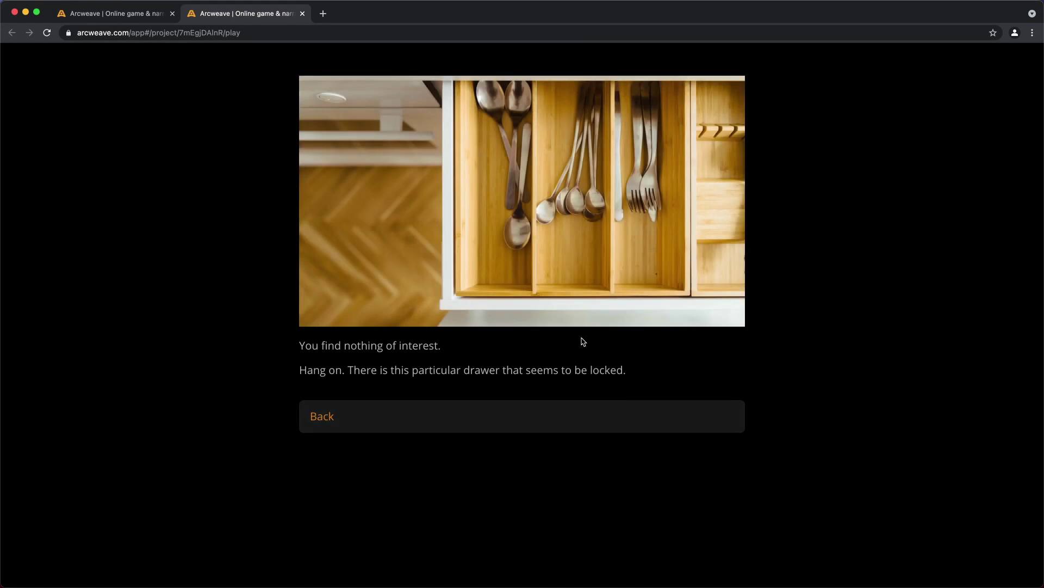
- Play via Kitchen, Living Room, Bathroom and mirrors to find the key, then test the drawer passage
click(338, 418)
click(344, 475)
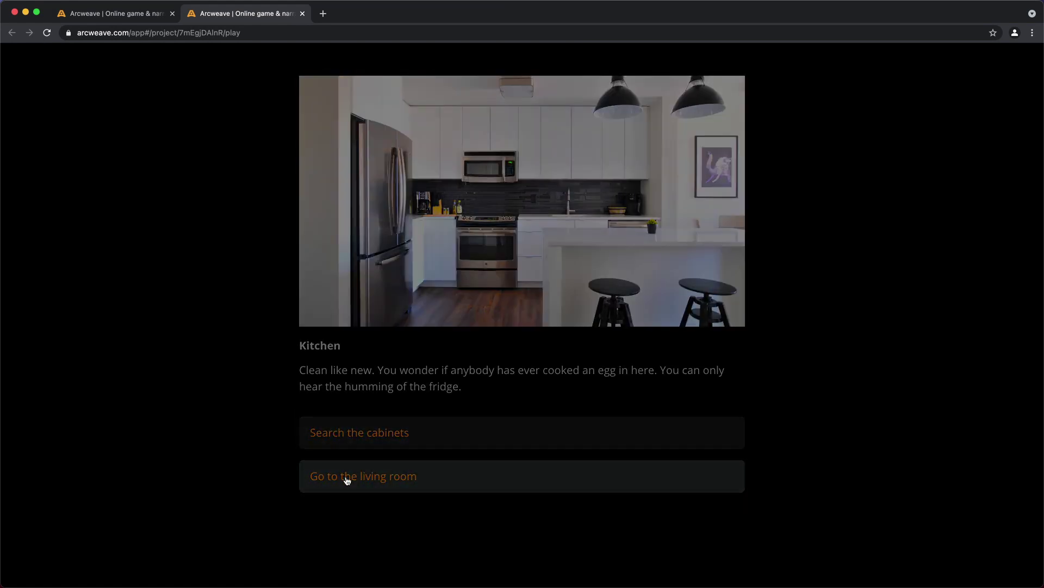
click(351, 463)
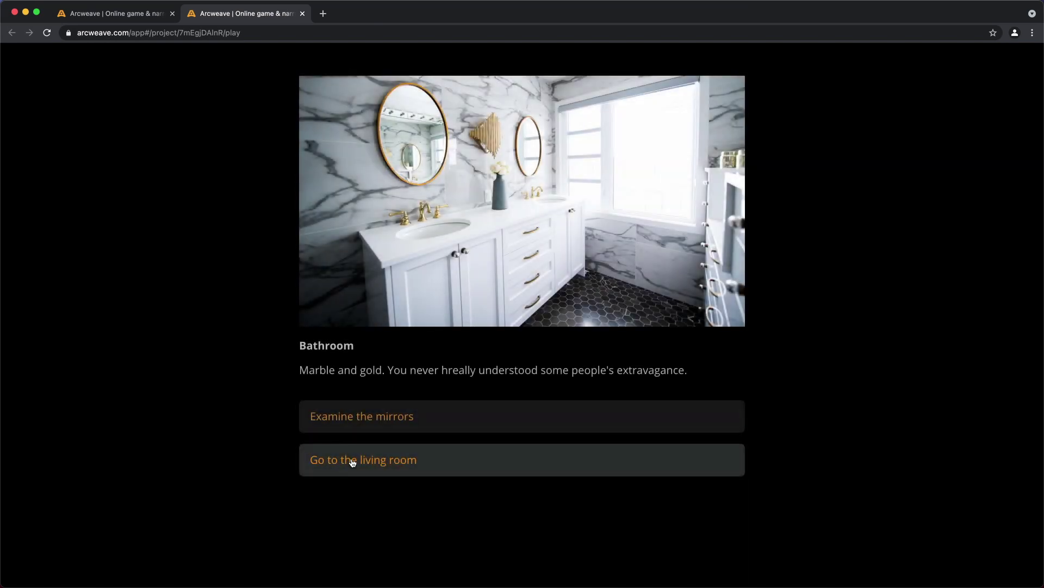
click(353, 414)
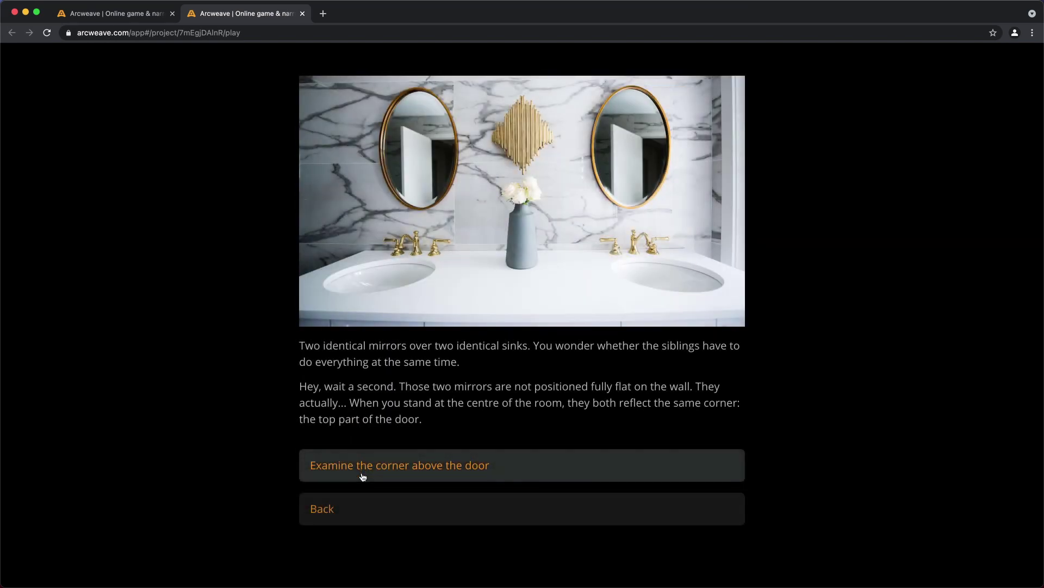
click(363, 474)
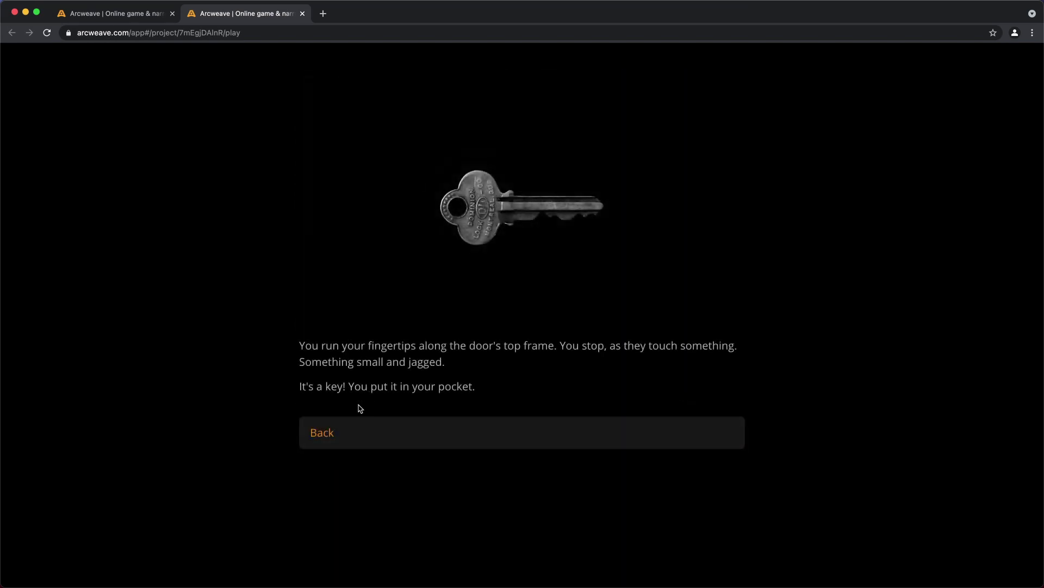
click(343, 435)
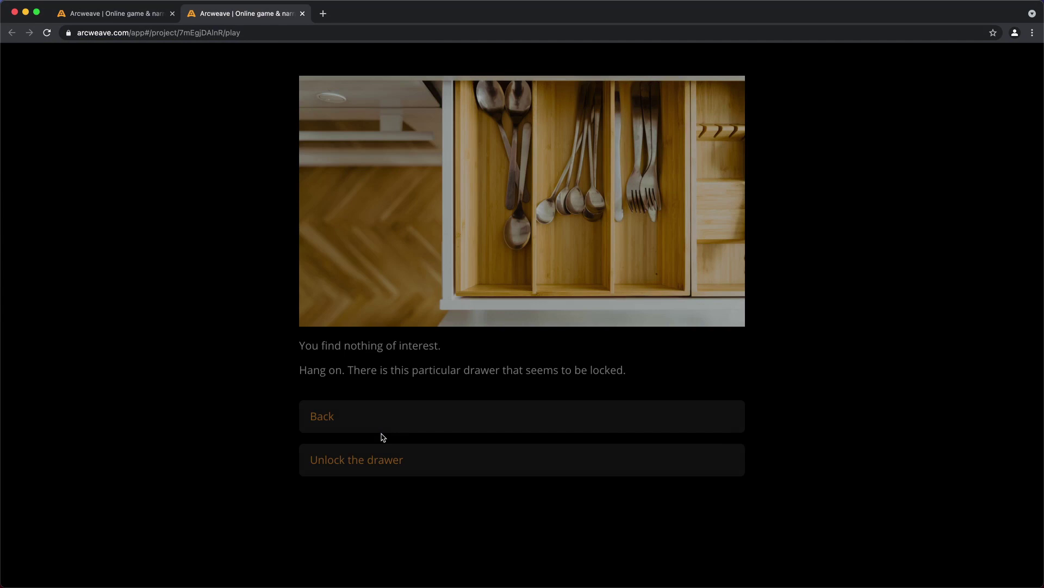
click(415, 463)
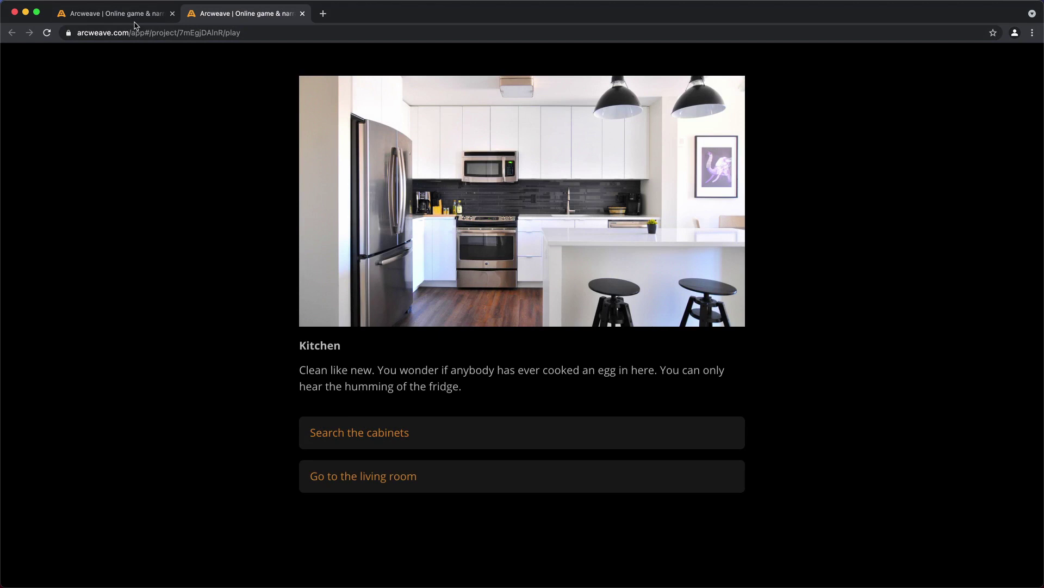
- Pan and zoom around the if has_key / else node below 'Examine the mirrors'
click(134, 20)
scroll(376, 303, down, 2)
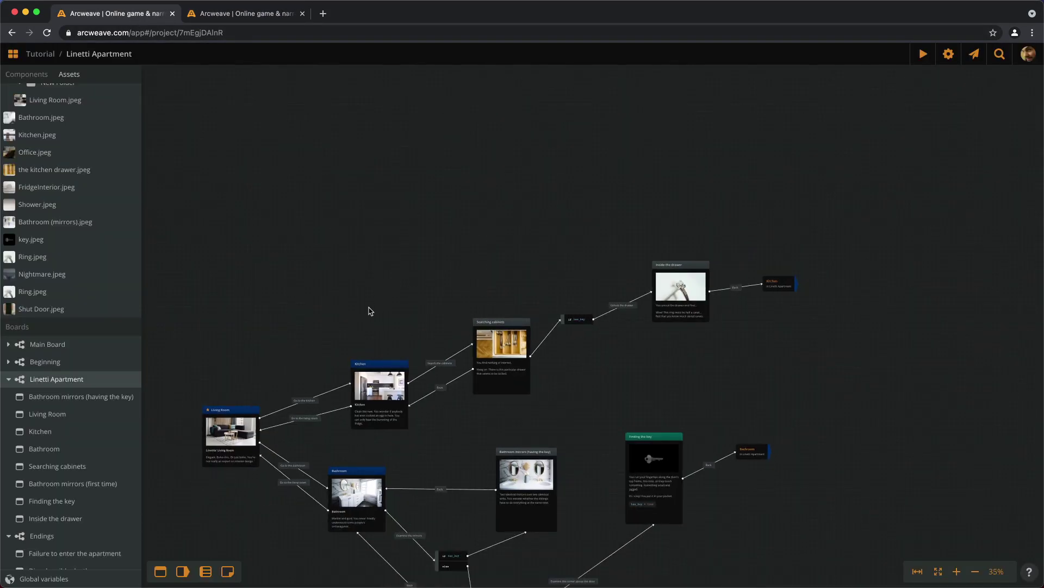
drag(368, 308, 407, 187)
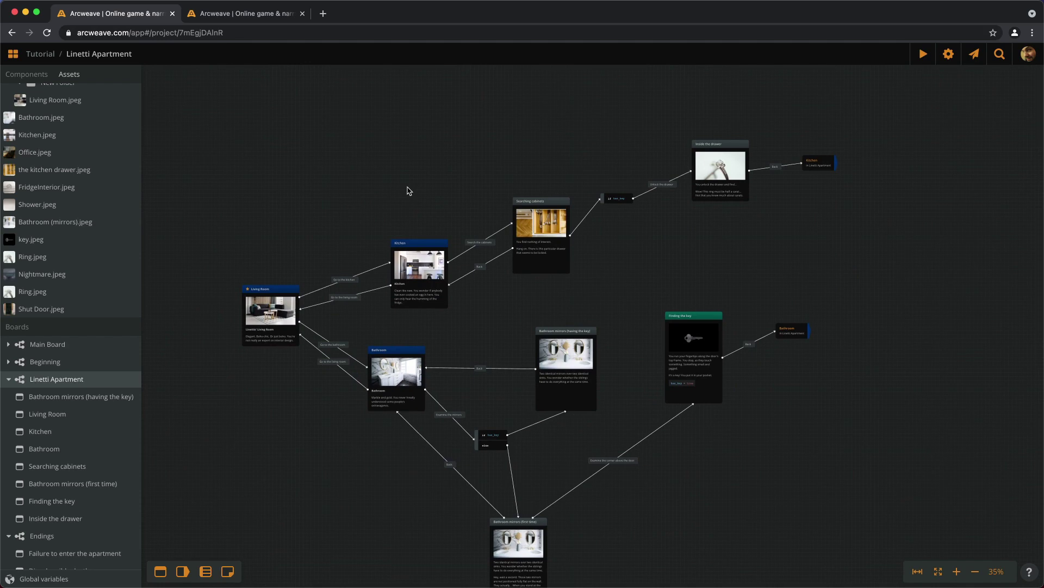
scroll(509, 467, up, 10)
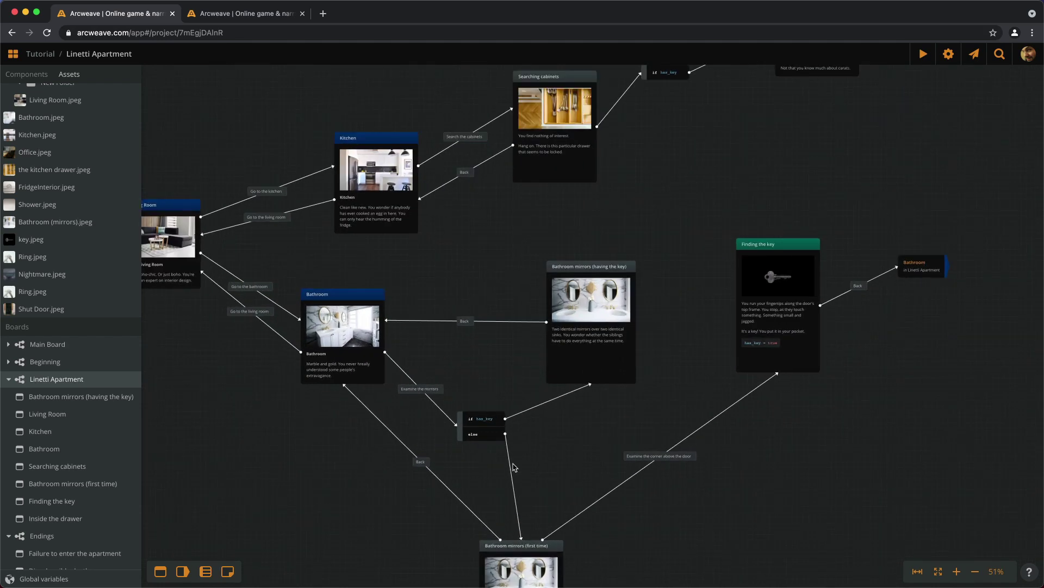
scroll(530, 400, up, 2)
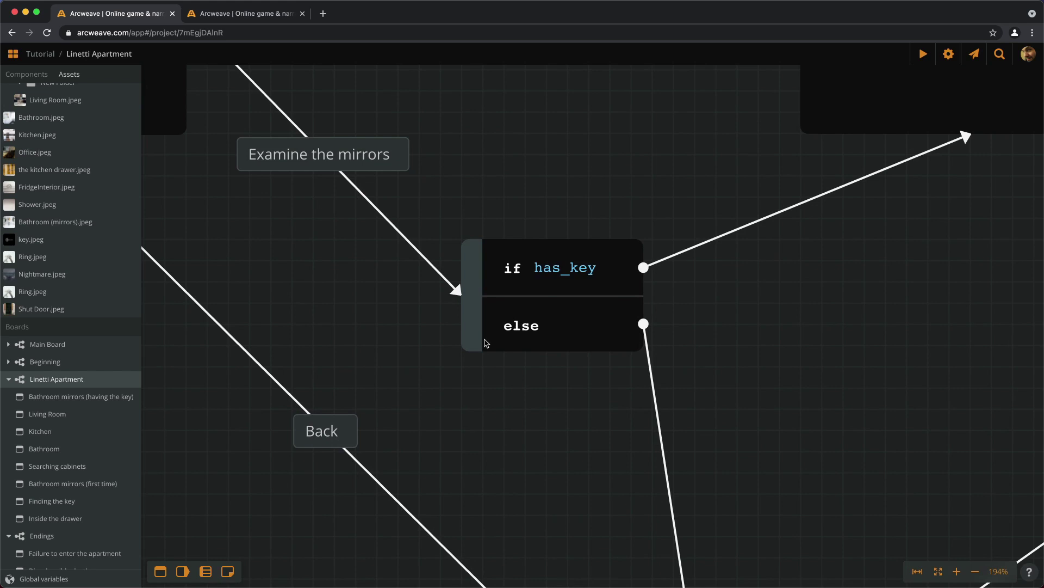
scroll(468, 429, right, 3)
scroll(468, 429, up, 1)
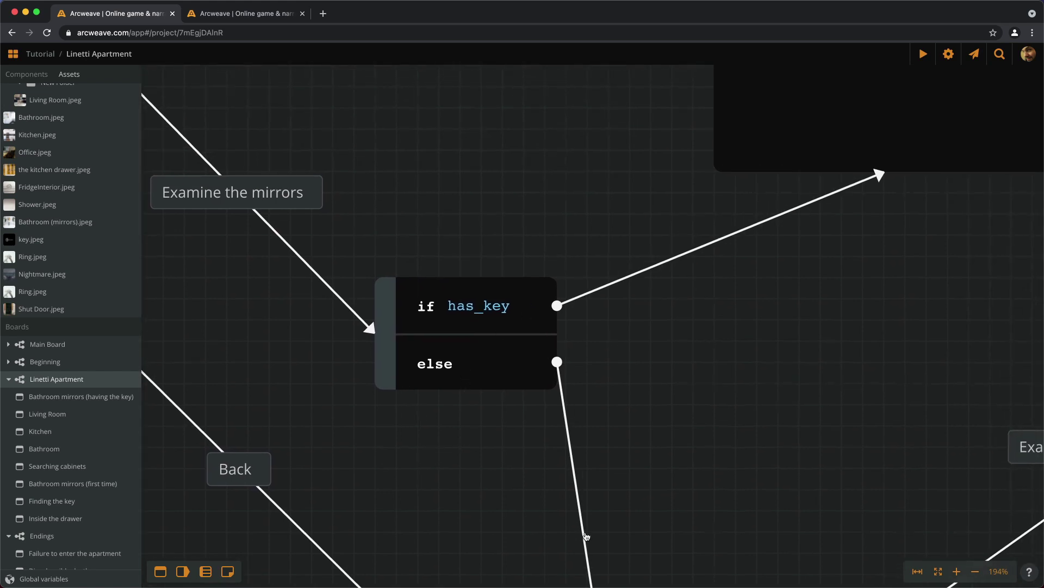
scroll(587, 540, down, 5)
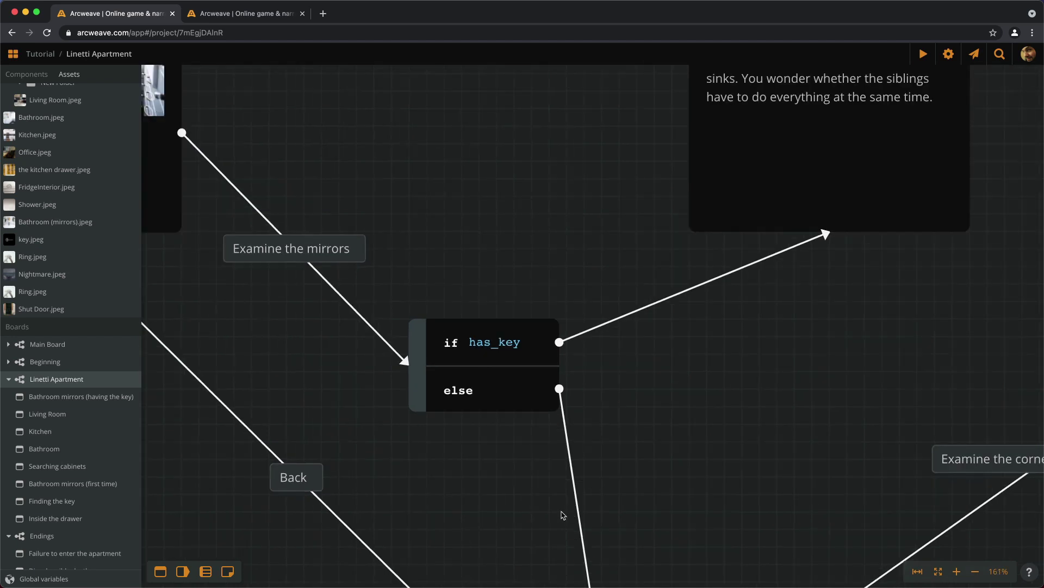
scroll(547, 527, down, 2)
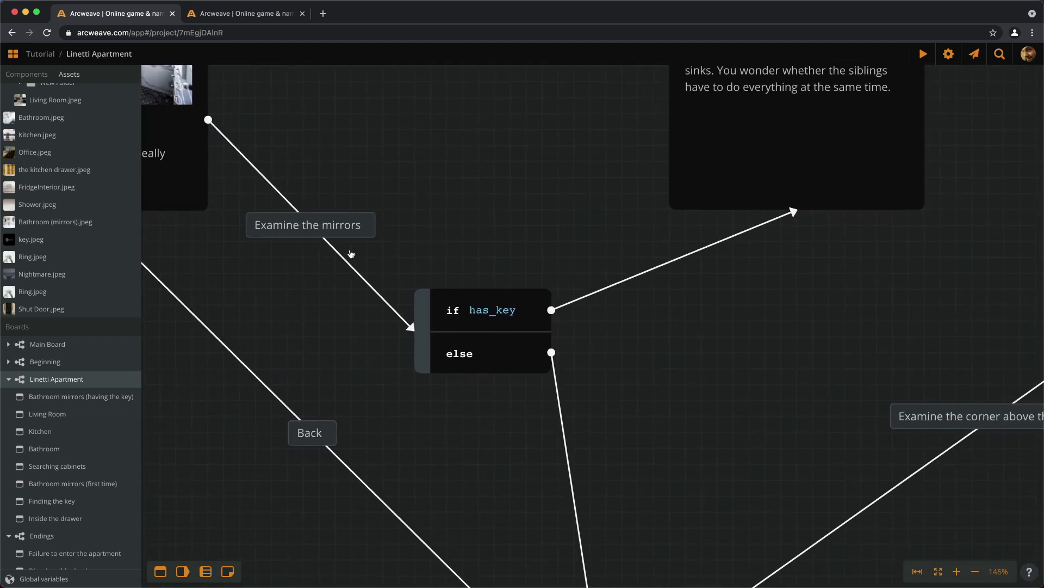
mouse_move(302, 239)
scroll(463, 356, down, 8)
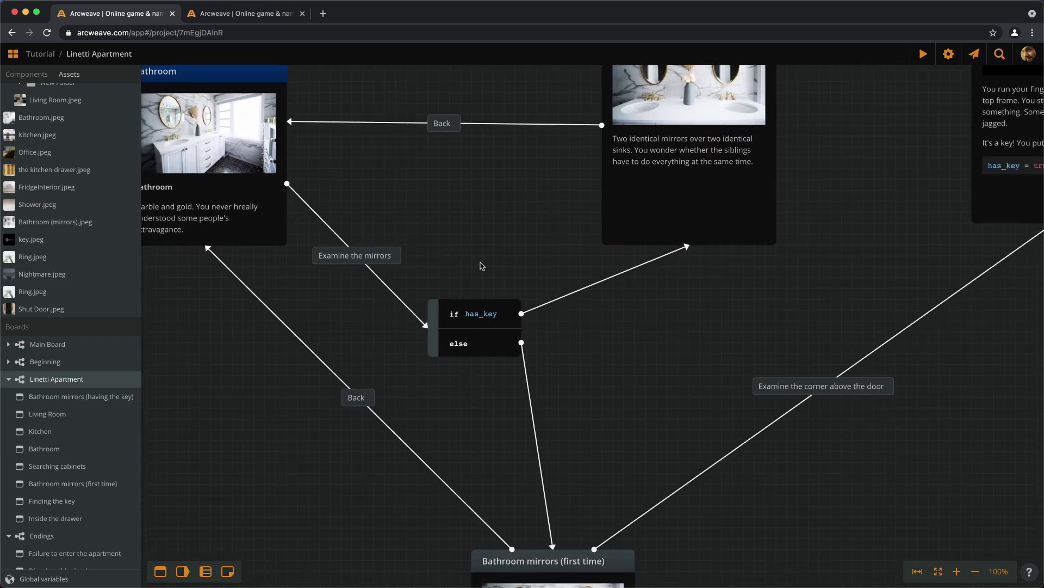
scroll(457, 375, down, 3)
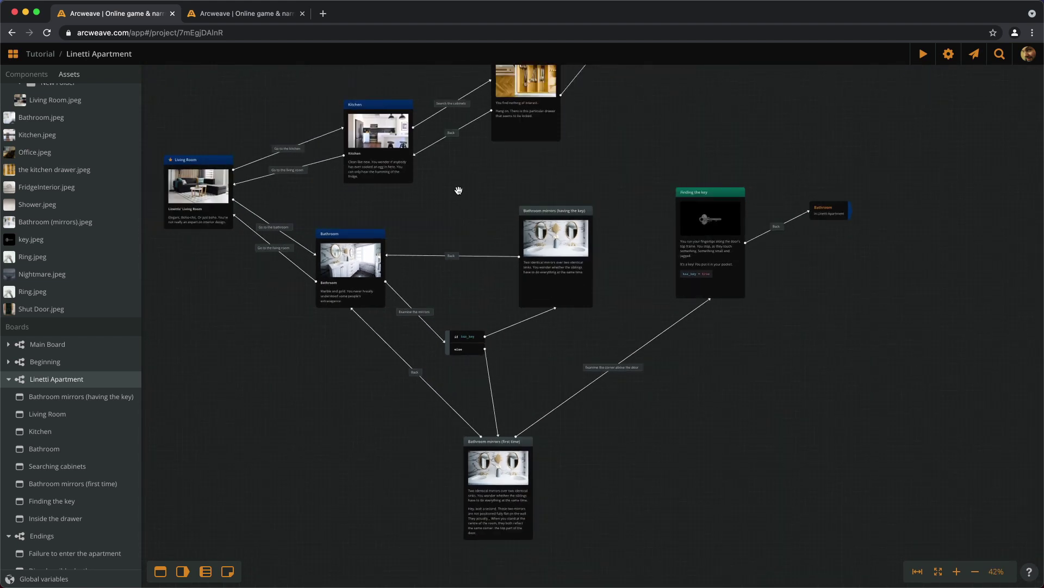
- Label the Searching cabinets link 'Unlock the drawer' and delete the old label after has_key
drag(459, 187, 363, 416)
scroll(521, 286, up, 12)
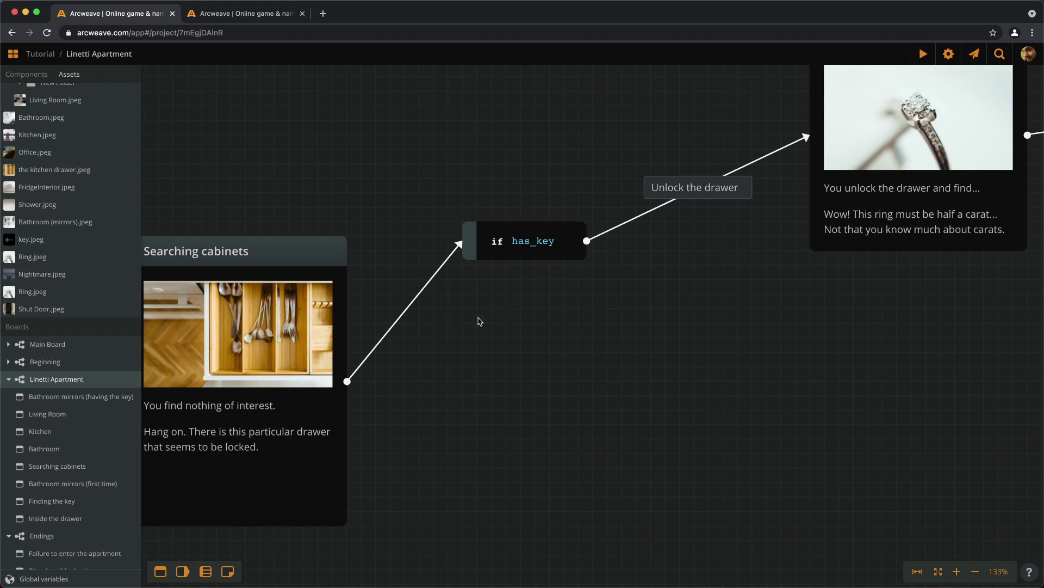
double_click(400, 316)
text(Unlock the r)
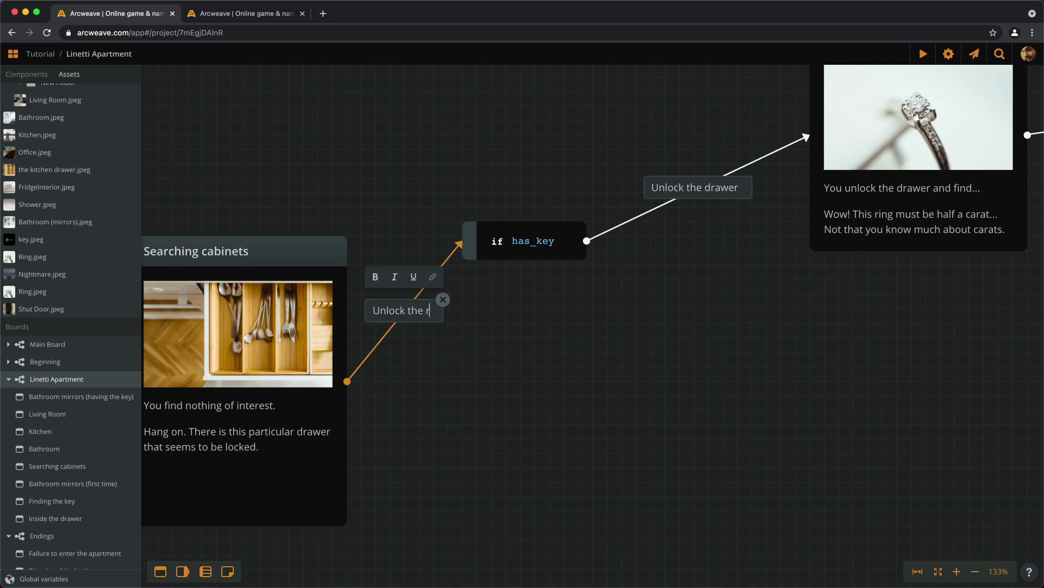
key(BackSpace)
text(drawer)
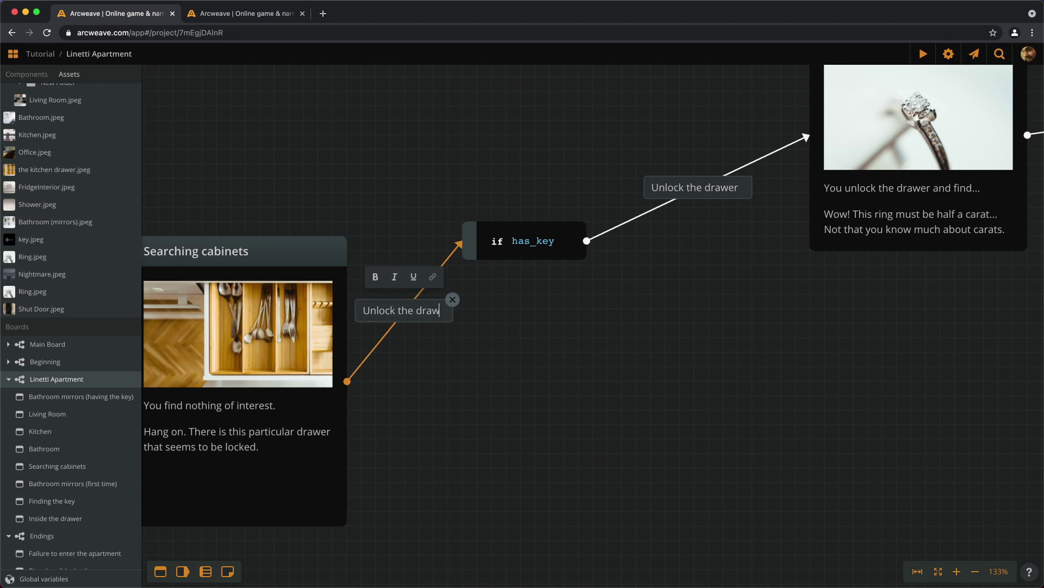
click(752, 176)
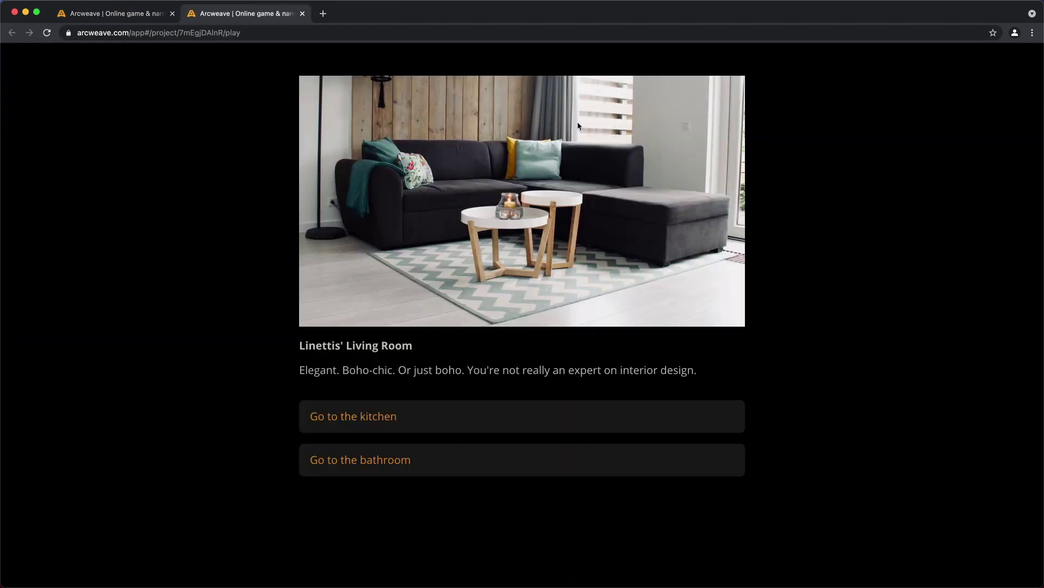
- Play Kitchen > Search the cabinets without the key, then shift the has_key node down-right
click(357, 420)
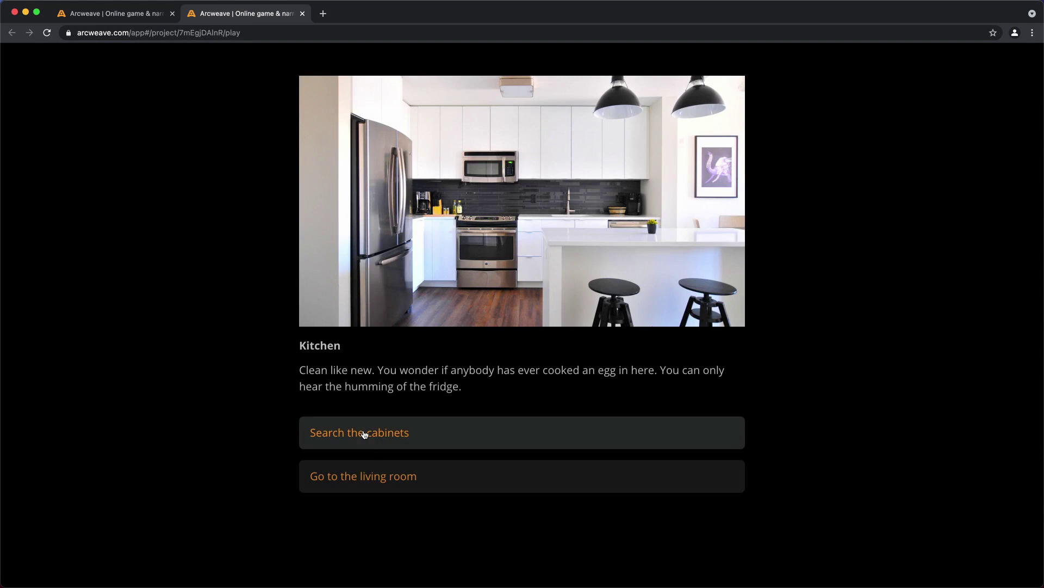
click(400, 432)
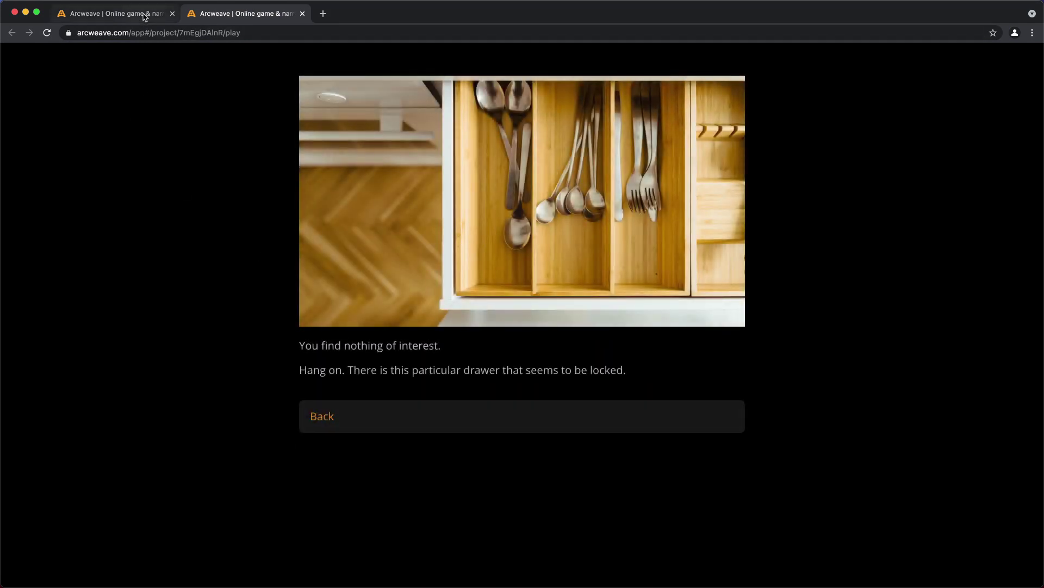
click(143, 15)
drag(488, 228, 539, 246)
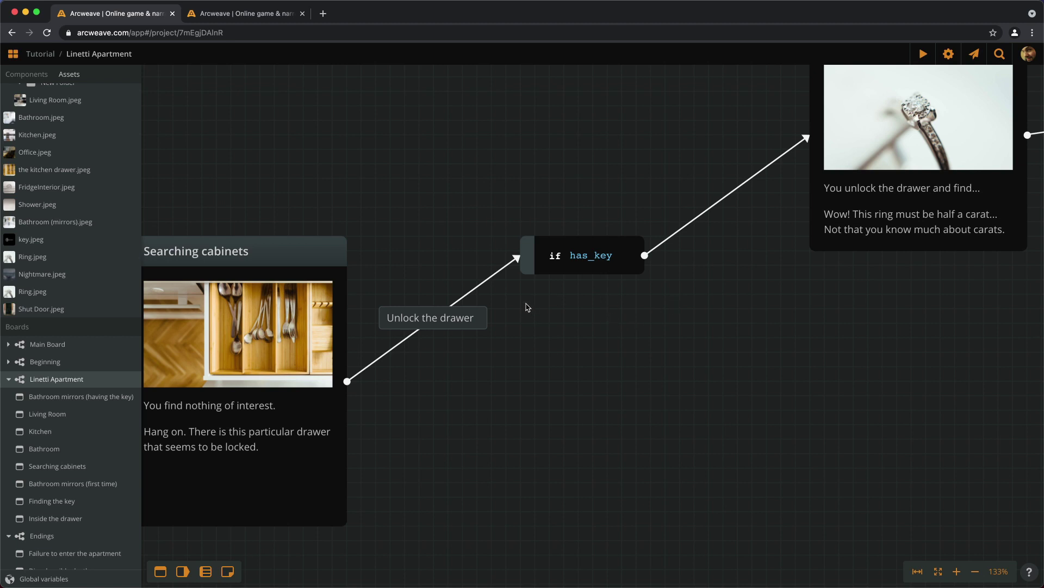
scroll(541, 305, down, 5)
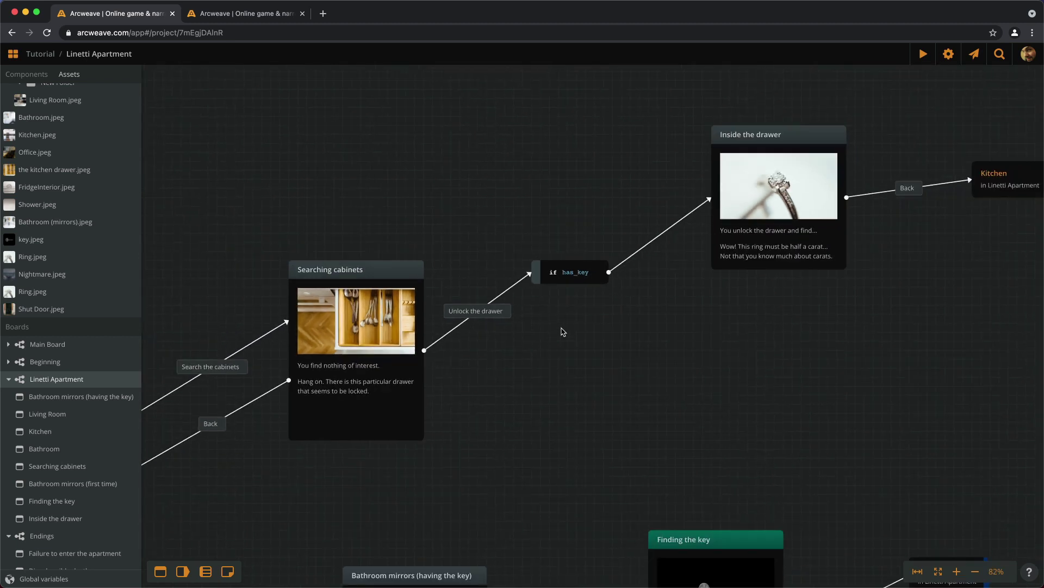
scroll(570, 350, down, 1)
drag(570, 349, 561, 332)
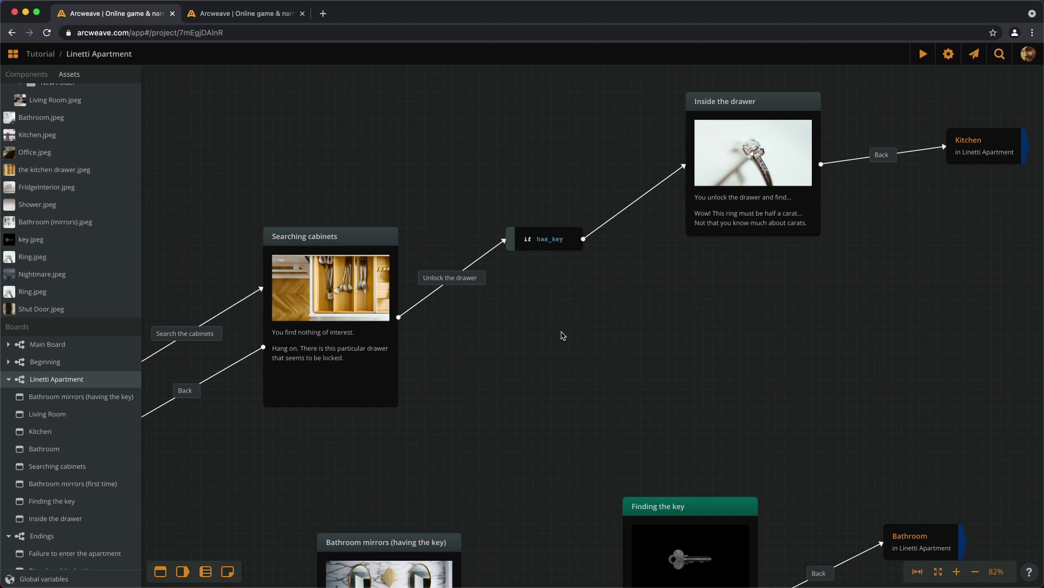
scroll(651, 263, down, 6)
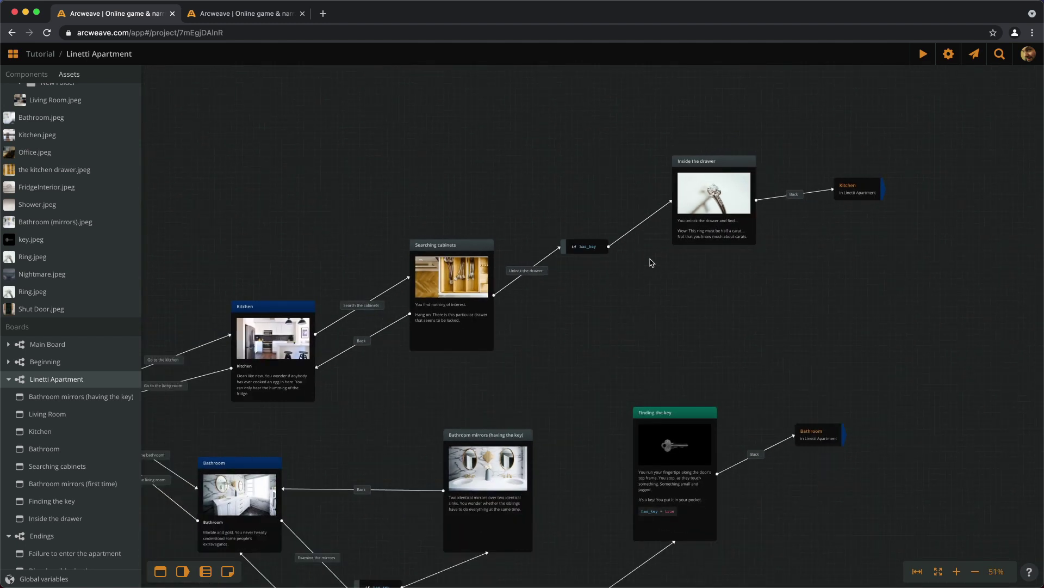
drag(677, 245, 654, 235)
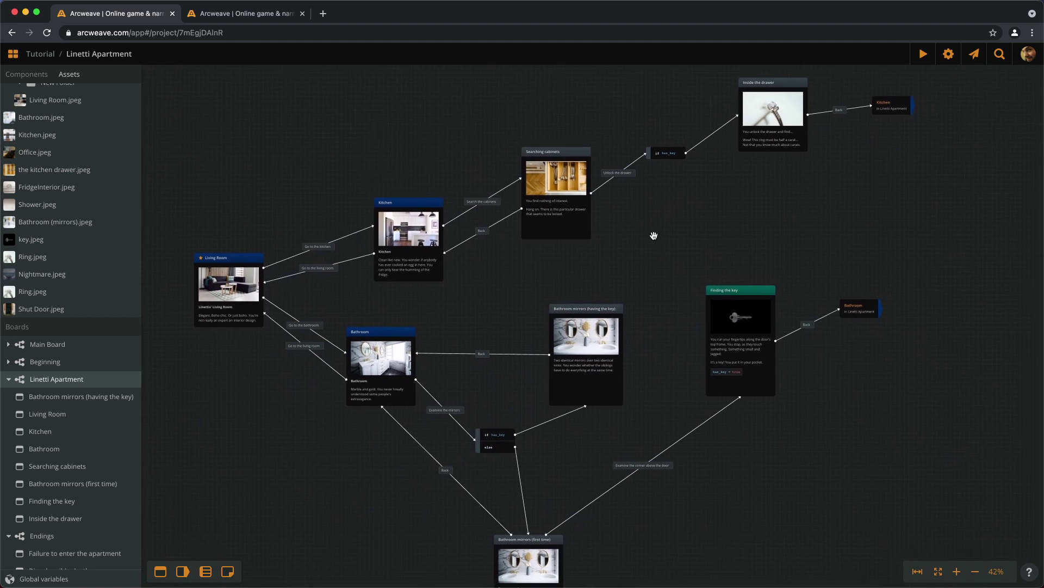